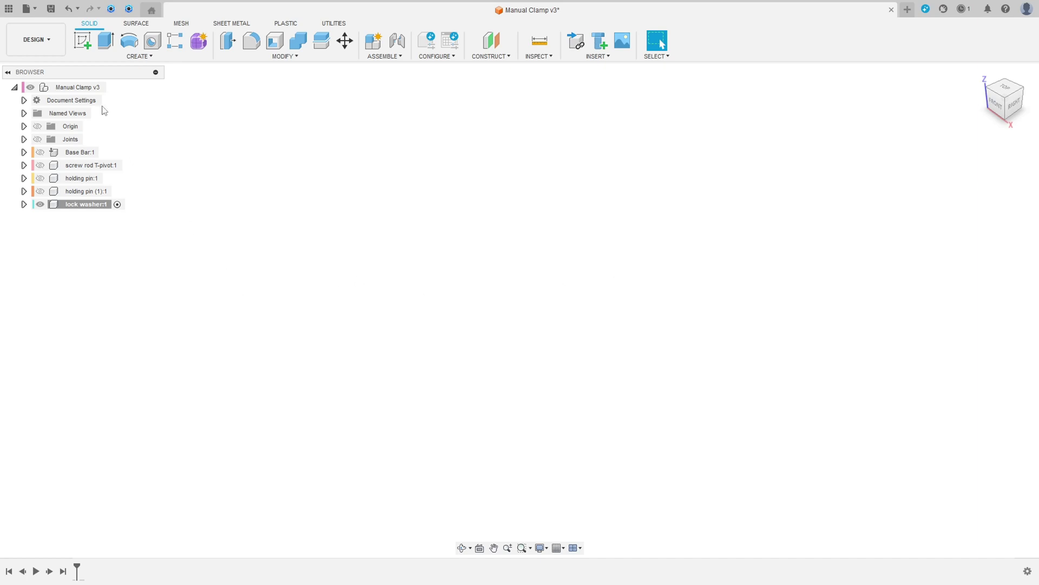
- Start a sketch on the front plane and draw a 6.25 mm vertical construction line upward from the origin
click(82, 43)
click(560, 303)
click(84, 43)
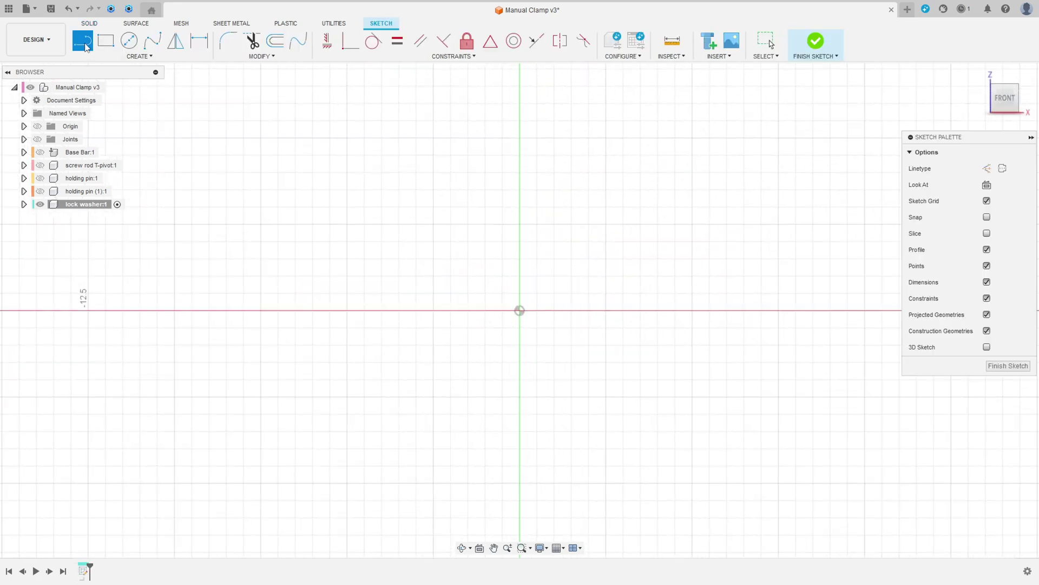
middle_drag(745, 180, 729, 313)
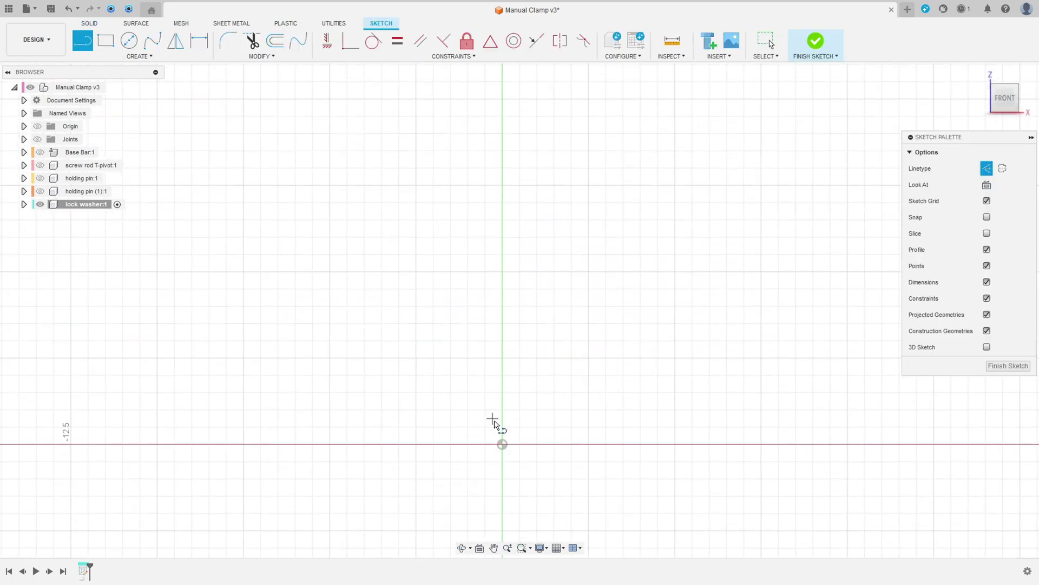
click(503, 444)
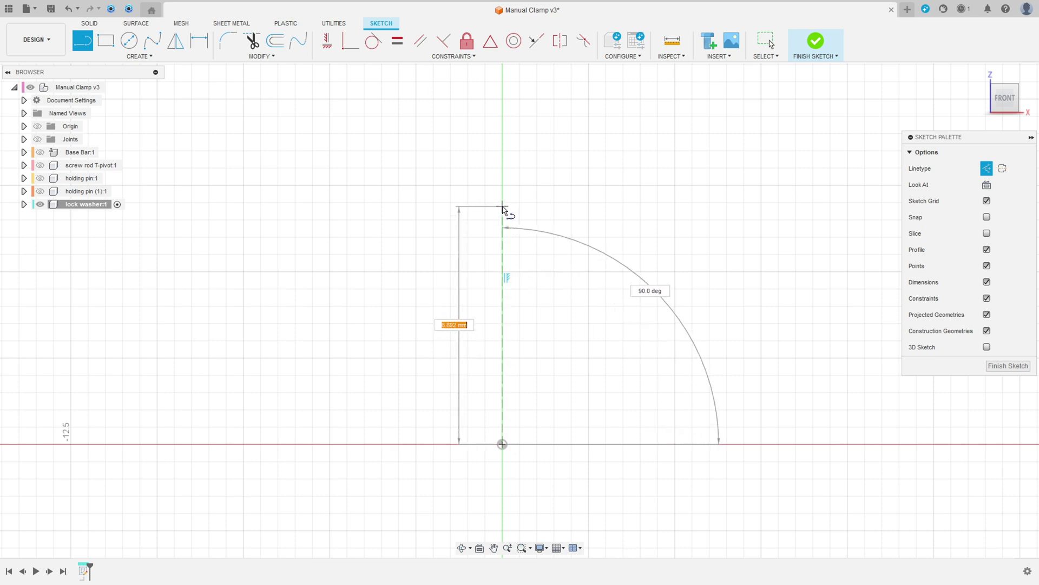
text(6,25)
key(Return)
key(Escape)
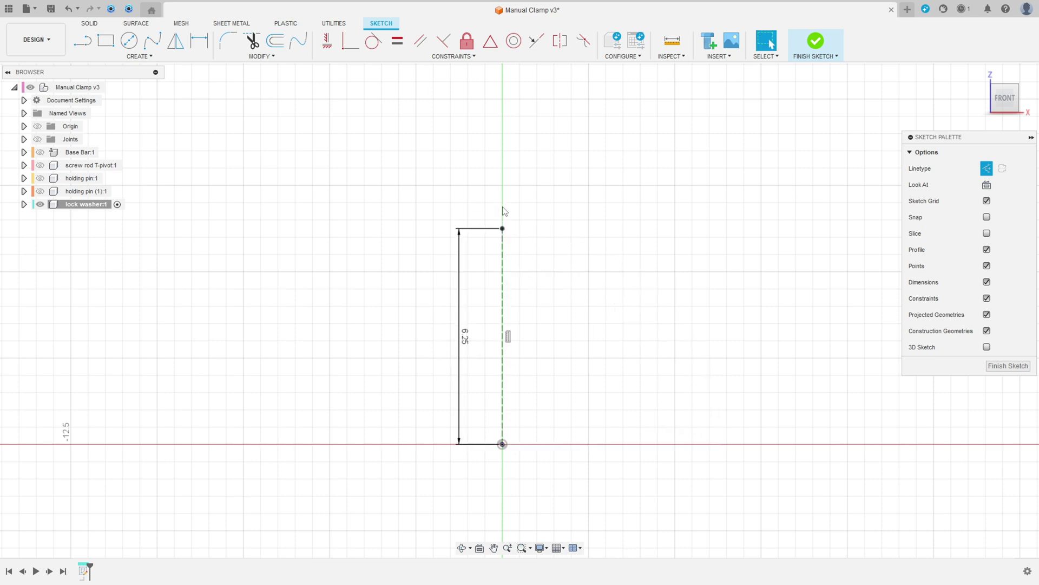
- Draw a solid center-point arc around the origin, starting at the vertical line's upper end and sweeping about 136 degrees clockwise
mouse_move(518, 333)
middle_down()
mouse_move(497, 308)
mouse_move(504, 315)
middle_up()
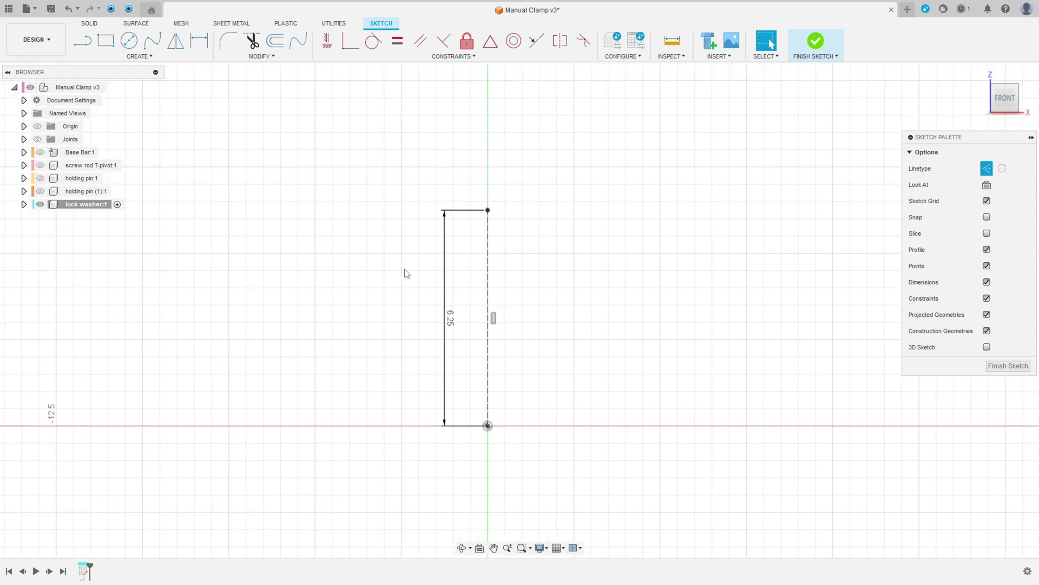
click(141, 57)
mouse_move(141, 100)
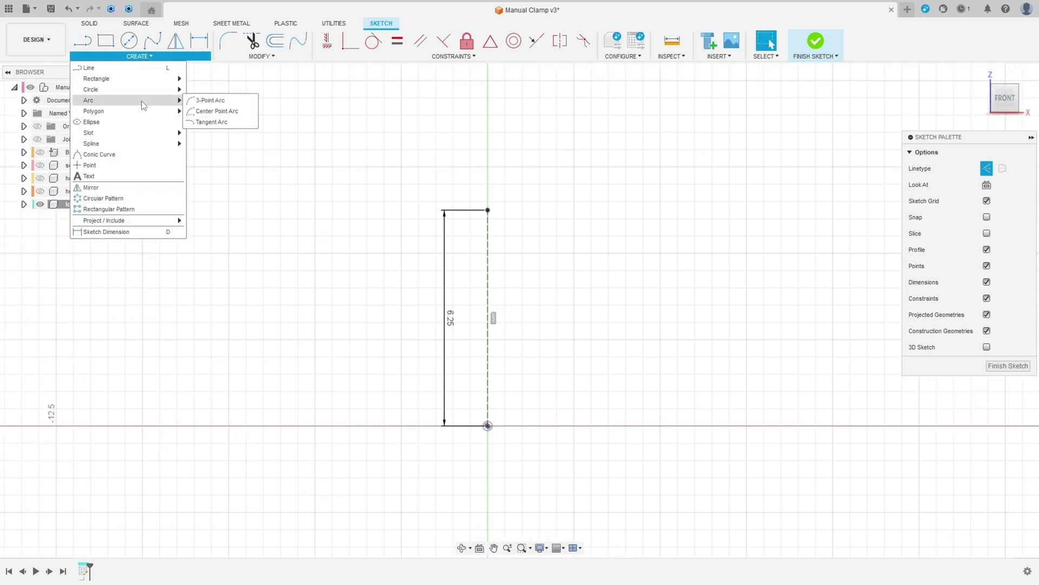
click(224, 111)
click(487, 426)
click(488, 210)
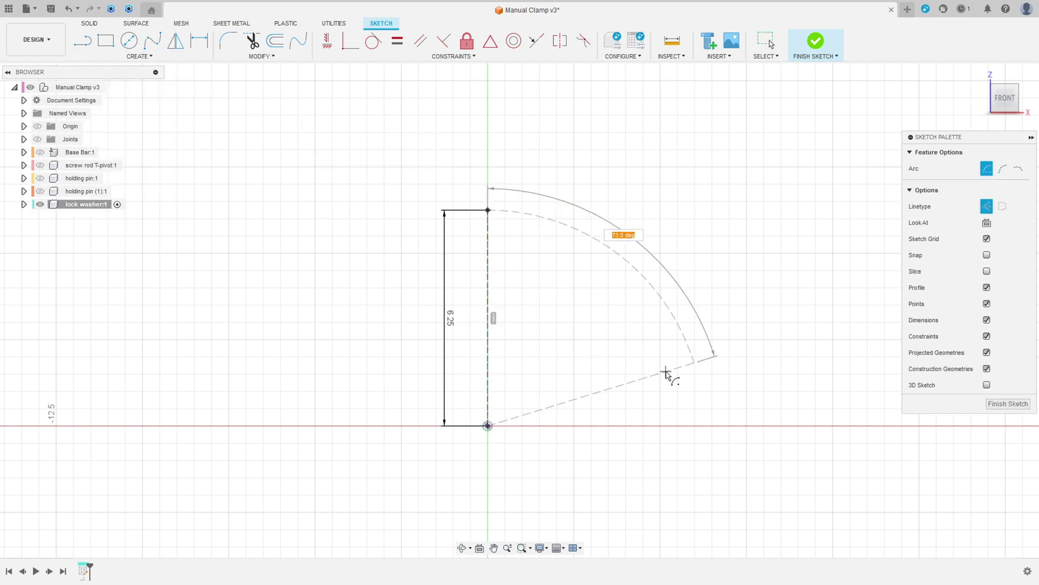
click(986, 206)
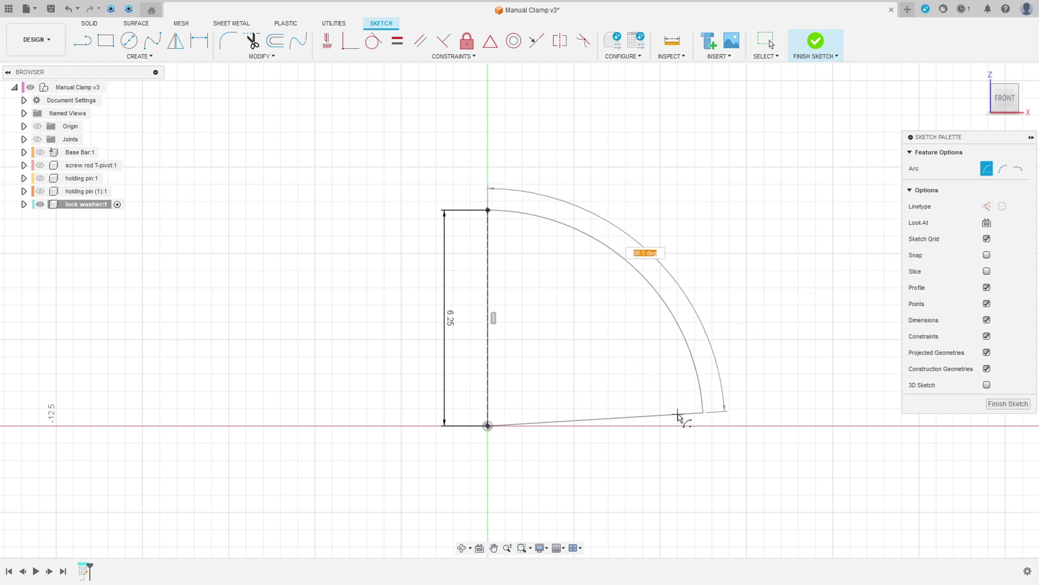
middle_drag(678, 416, 777, 204)
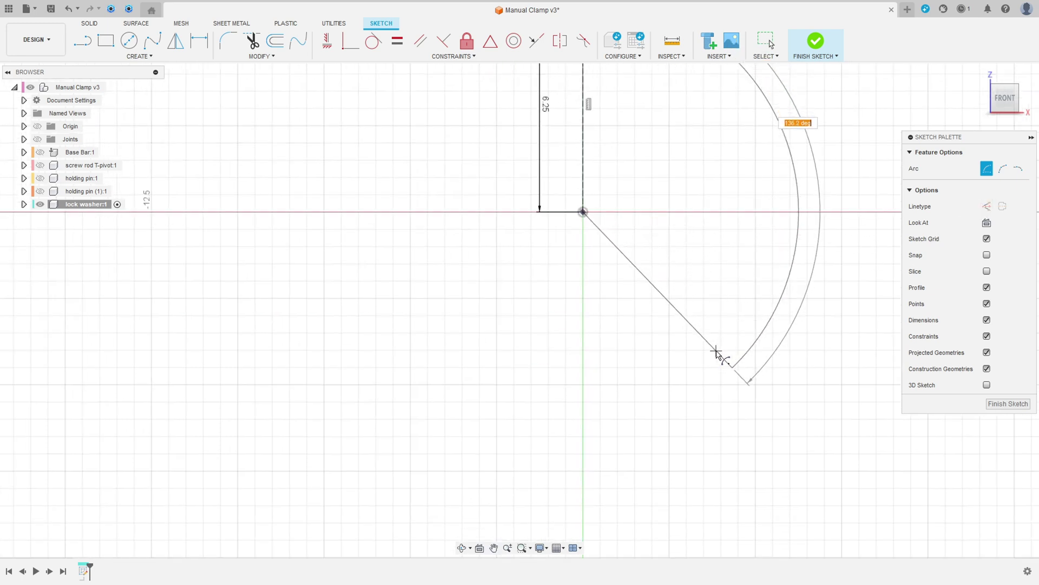
click(718, 355)
- Dimension the horizontal distance between the origin and the outer arc's lower end at 4.625 mm
middle_drag(691, 310, 631, 353)
scroll(642, 355, down, 1)
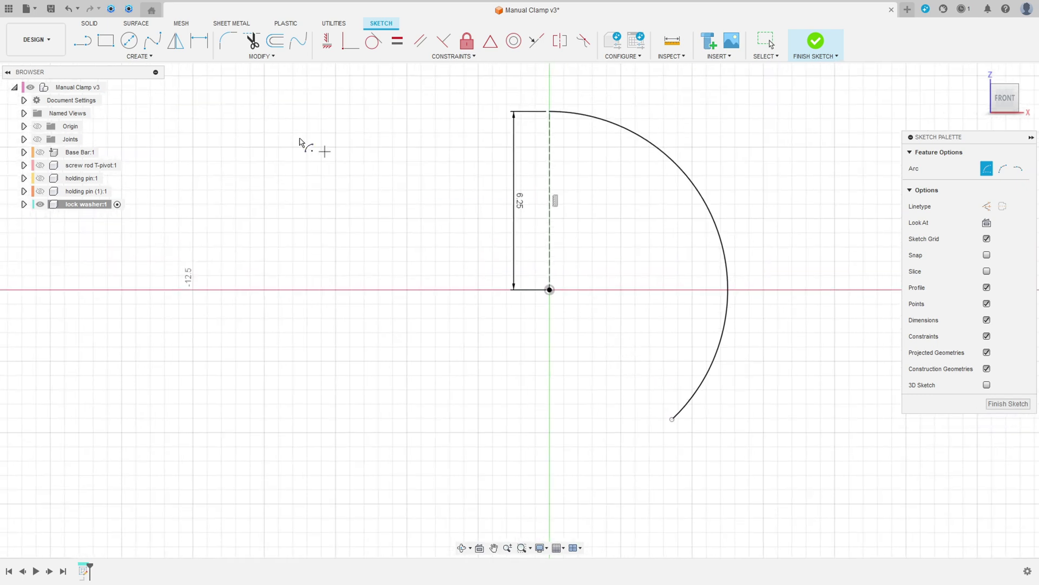
click(204, 47)
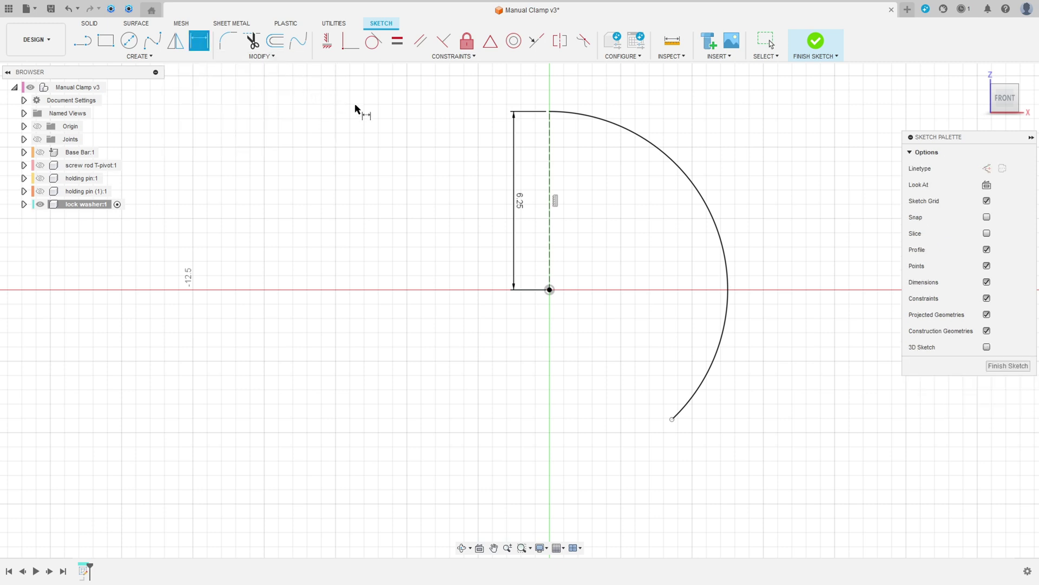
click(672, 422)
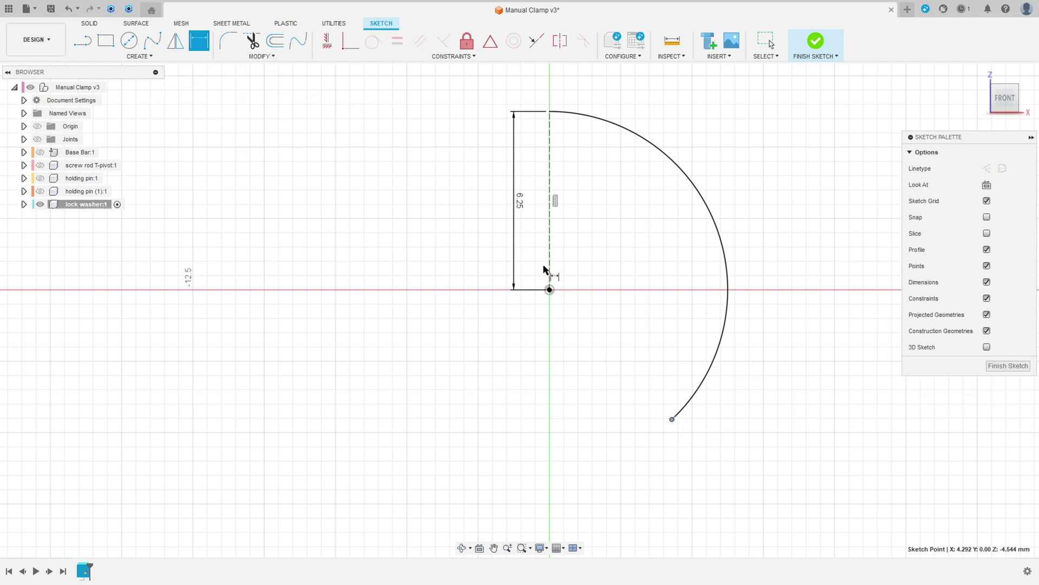
click(549, 289)
click(613, 479)
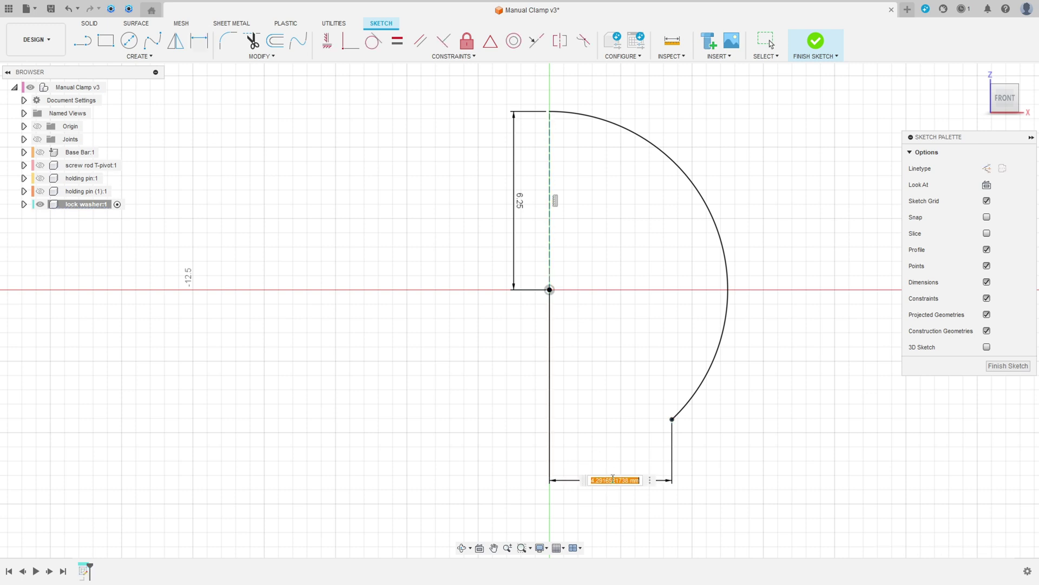
text(4)
key(Return)
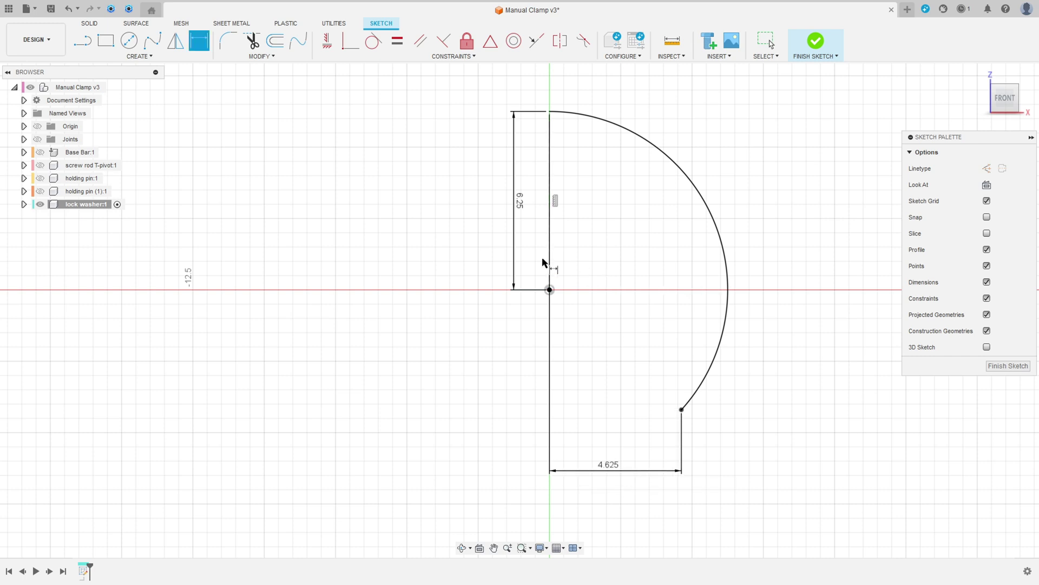
- Draw a center-point arc around the origin with a 3 mm radius and a 35-degree sweep inside the outer arc
click(130, 56)
mouse_move(125, 100)
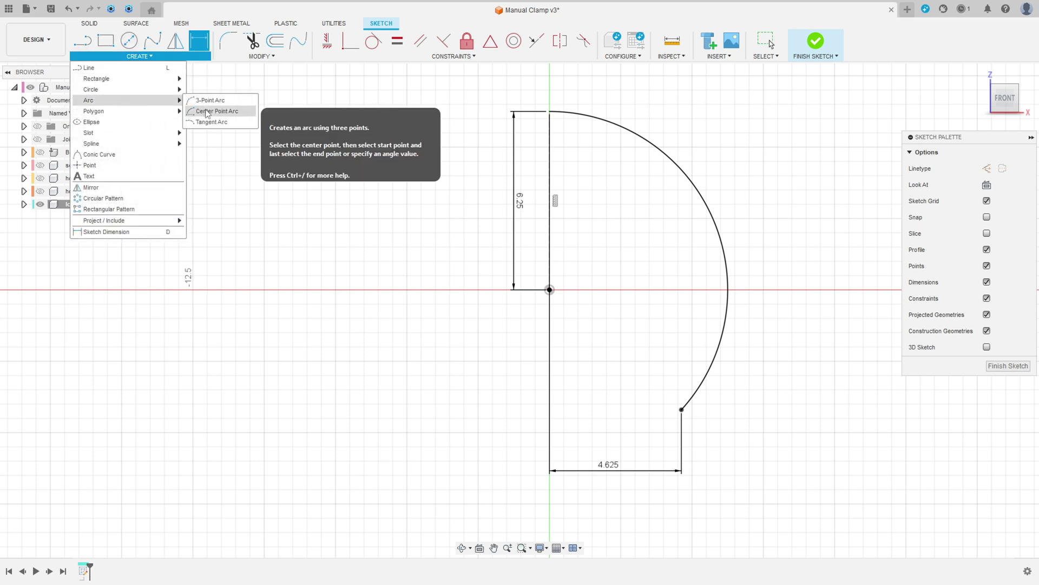
click(201, 105)
click(549, 290)
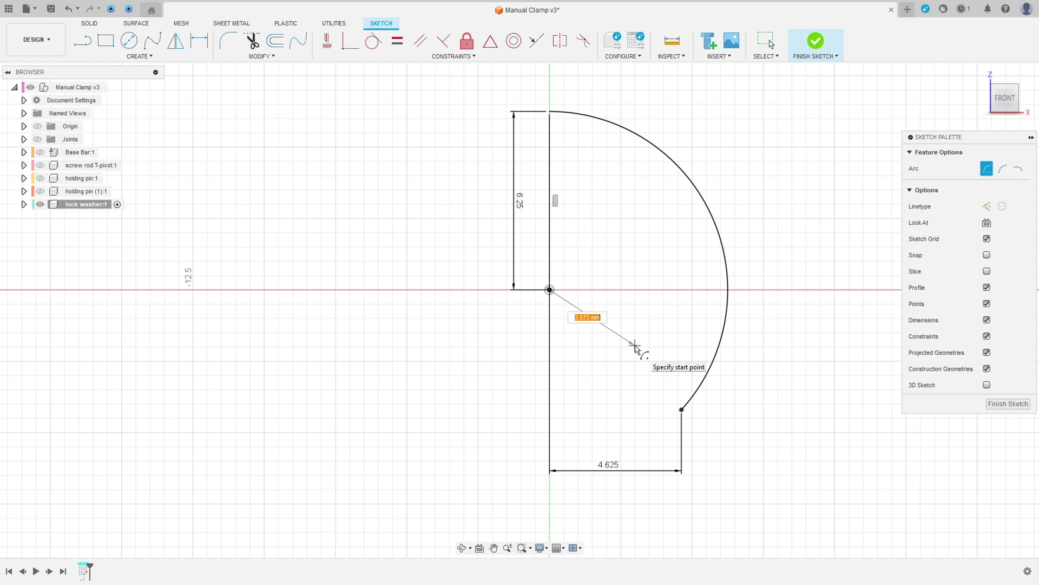
text(3)
key(Tab)
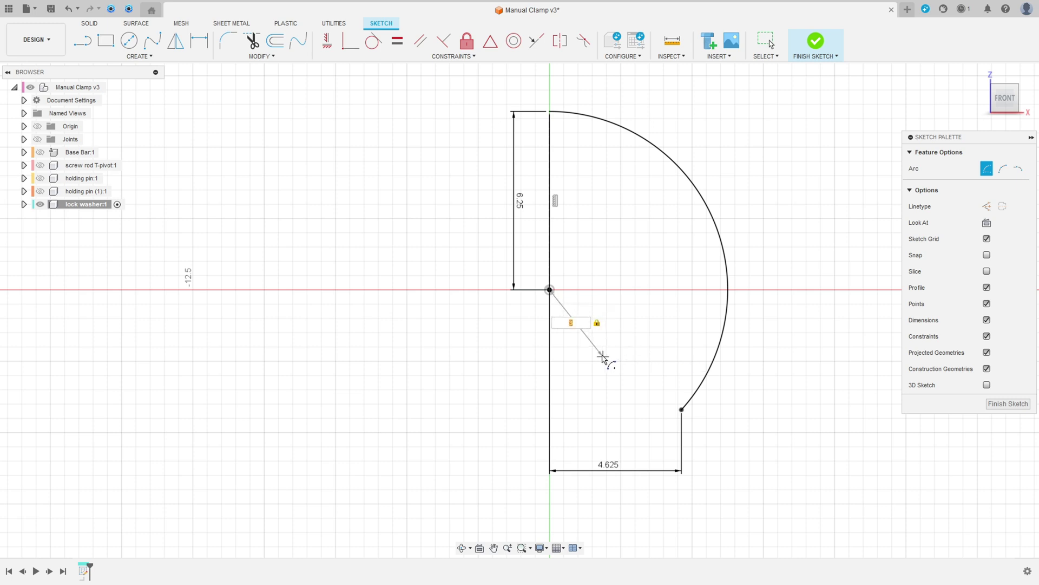
click(606, 349)
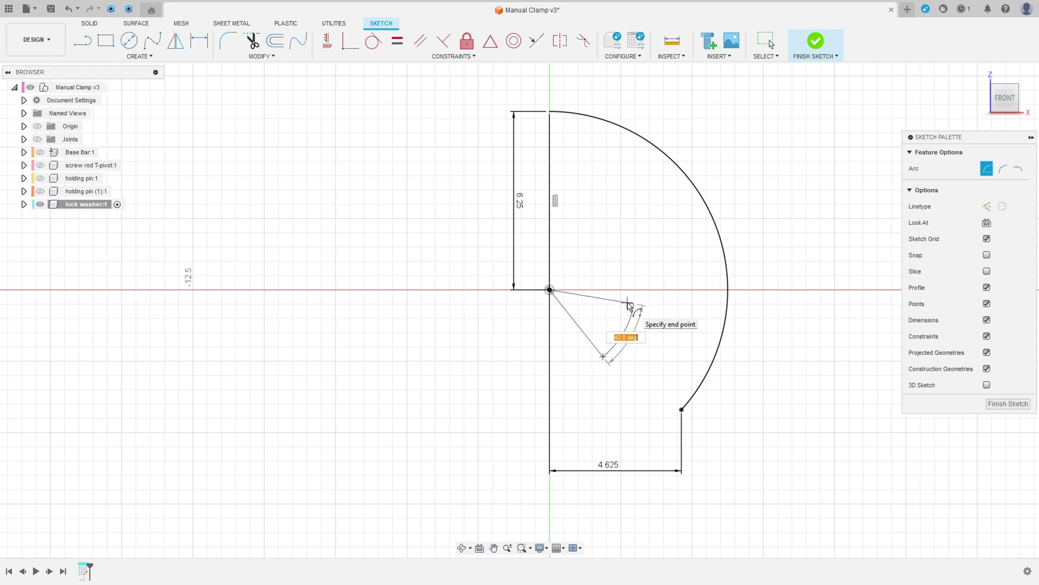
key(Tab)
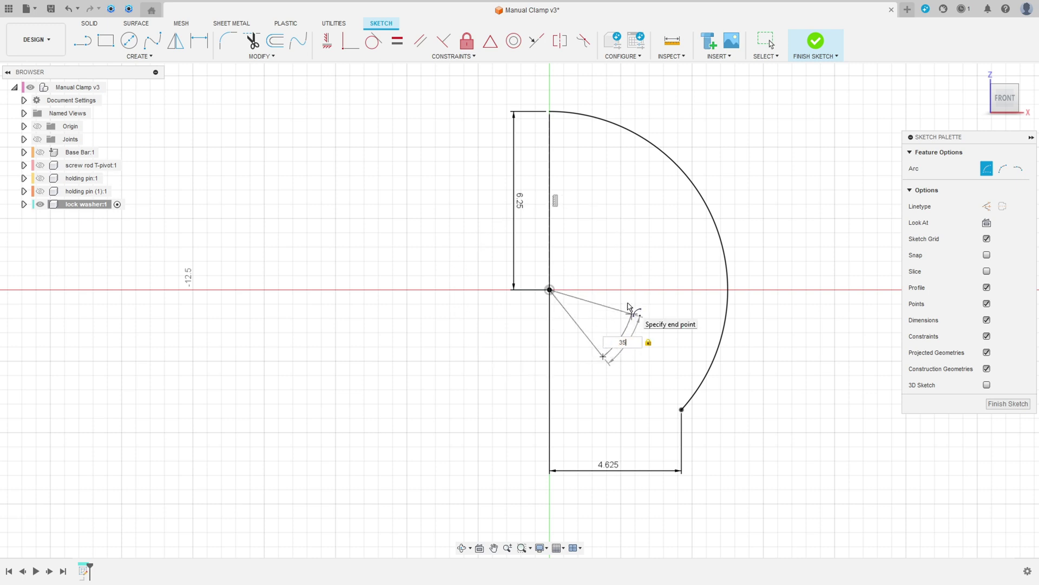
click(627, 302)
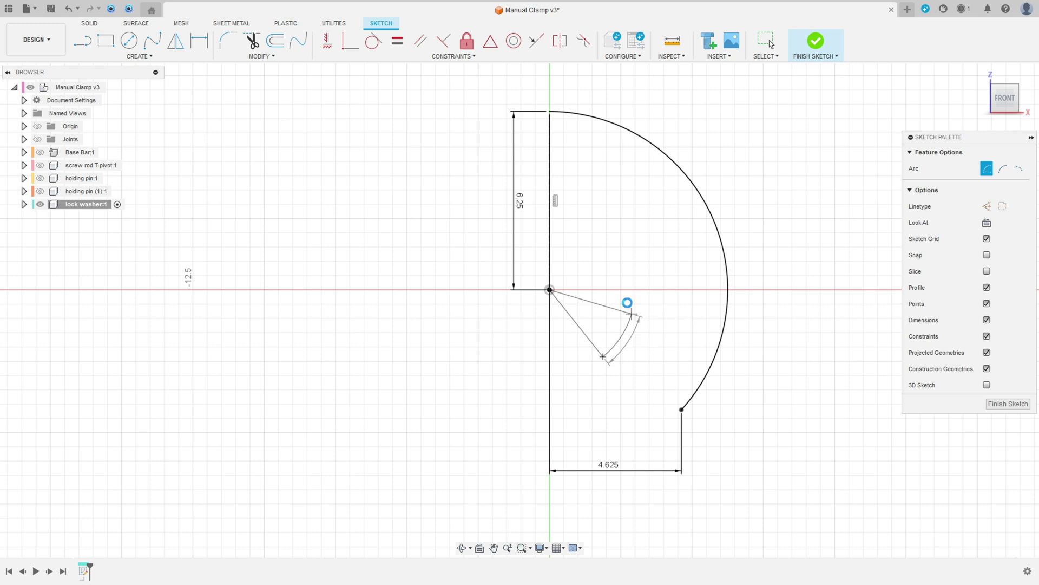
key(Escape)
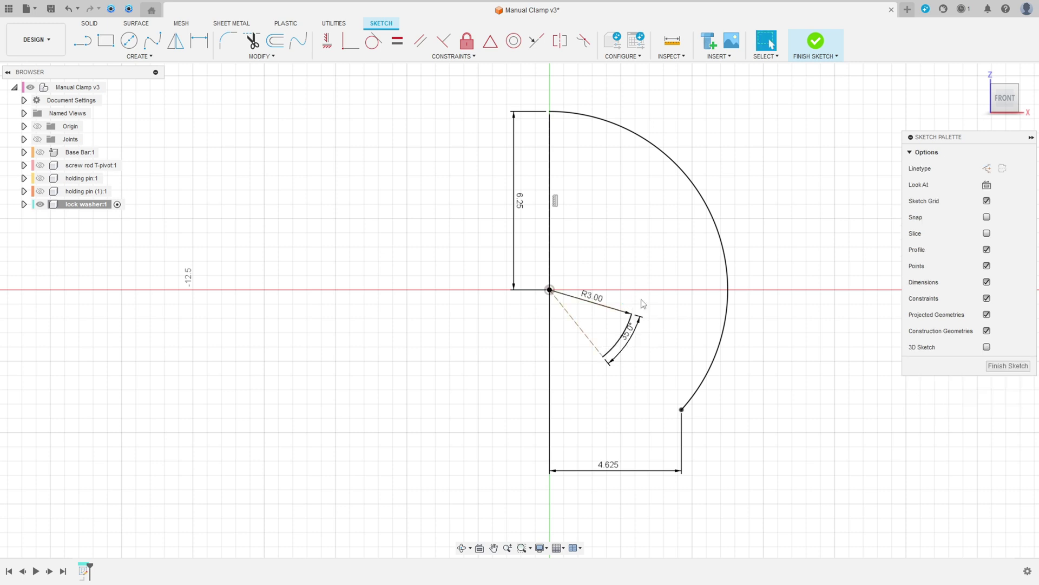
- Swing the 3 mm arc counterclockwise about the origin so that it straddles the horizontal axis
click(630, 317)
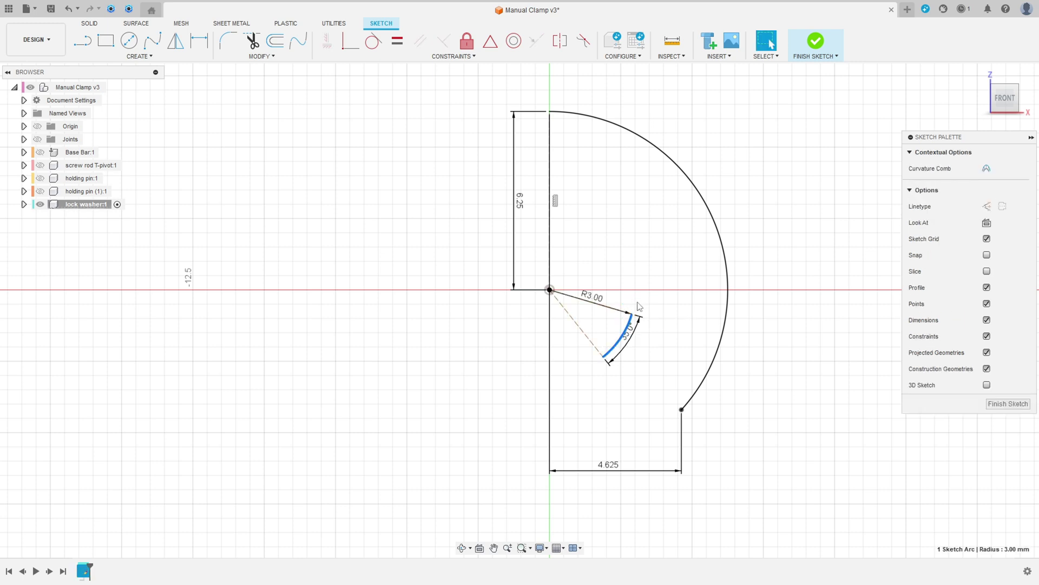
scroll(633, 314, up, 3)
drag(631, 313, 632, 234)
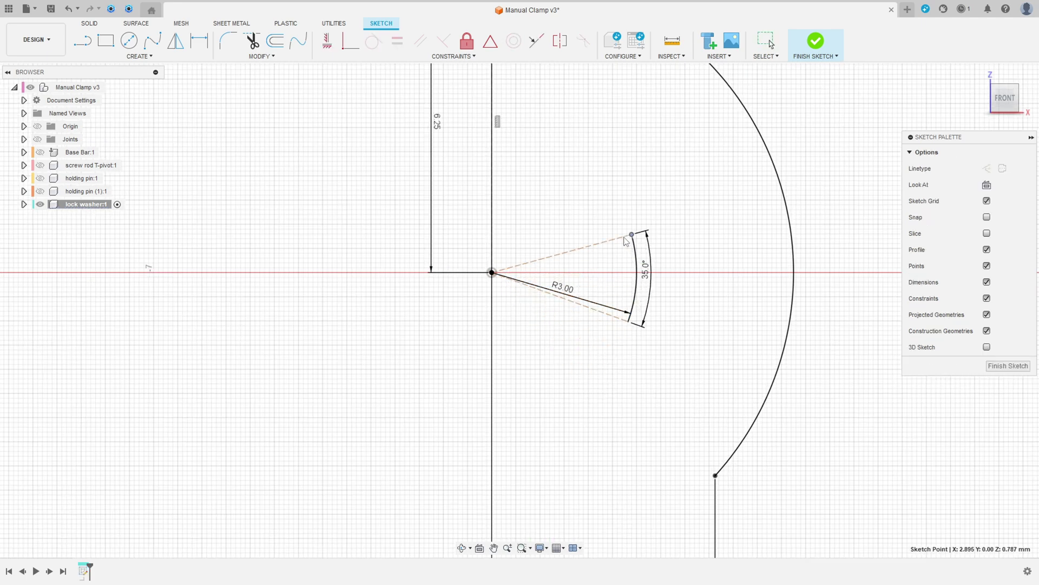
- Draw a short horizontal construction line from the origin toward the 3 mm arc
click(82, 40)
click(985, 168)
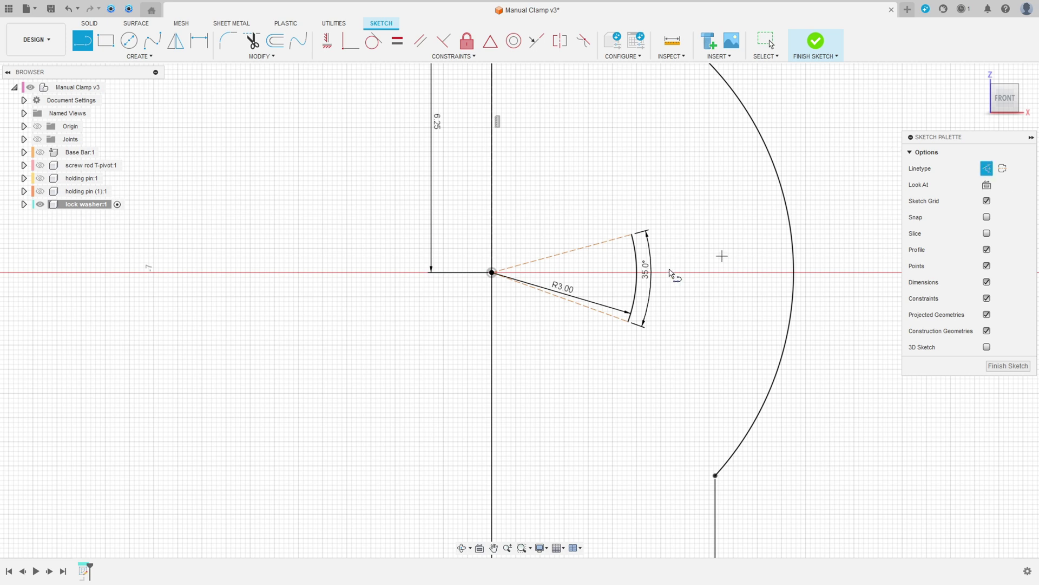
click(492, 272)
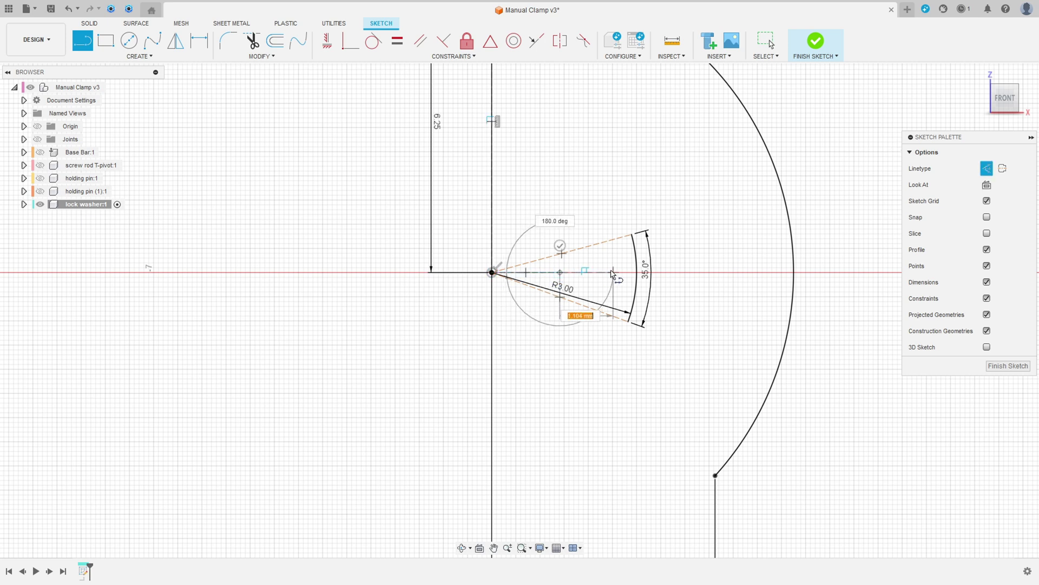
click(559, 272)
key(Escape)
- Dimension the angle between the 3 mm arc's upper radial line and the horizontal construction line at 10 degrees
key(d)
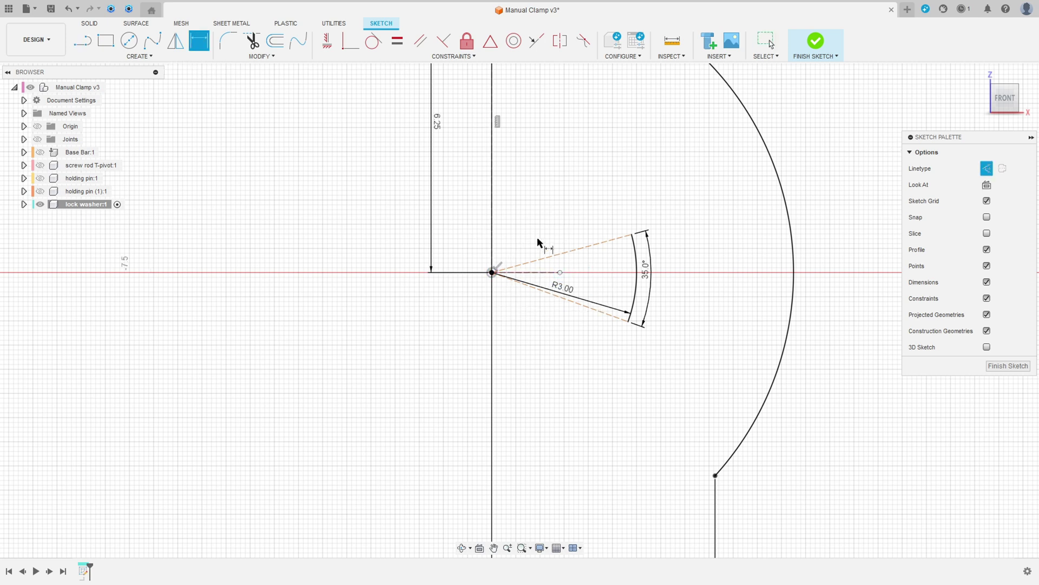
click(548, 253)
click(541, 272)
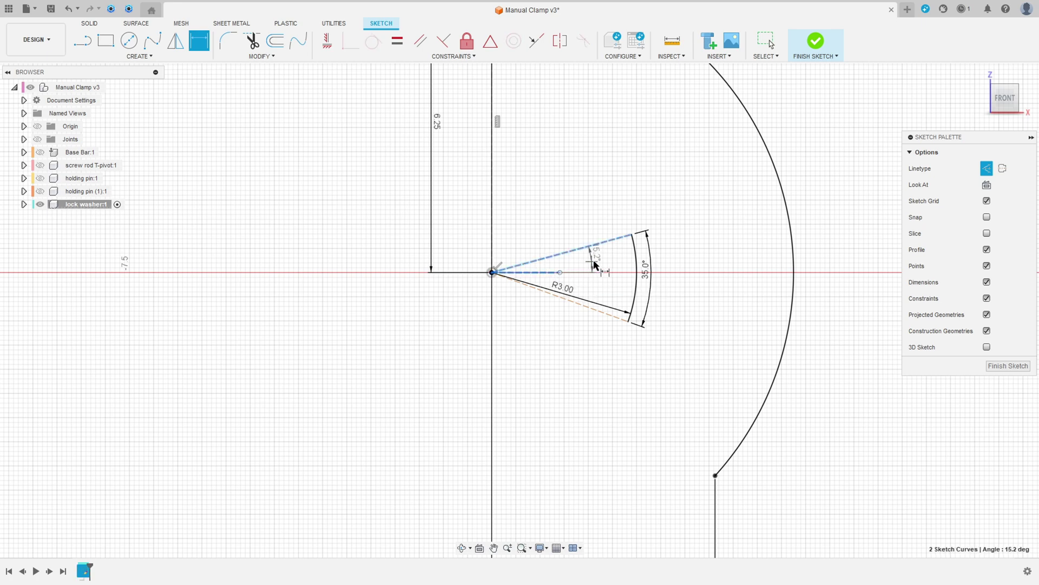
click(617, 264)
text(10)
key(Return)
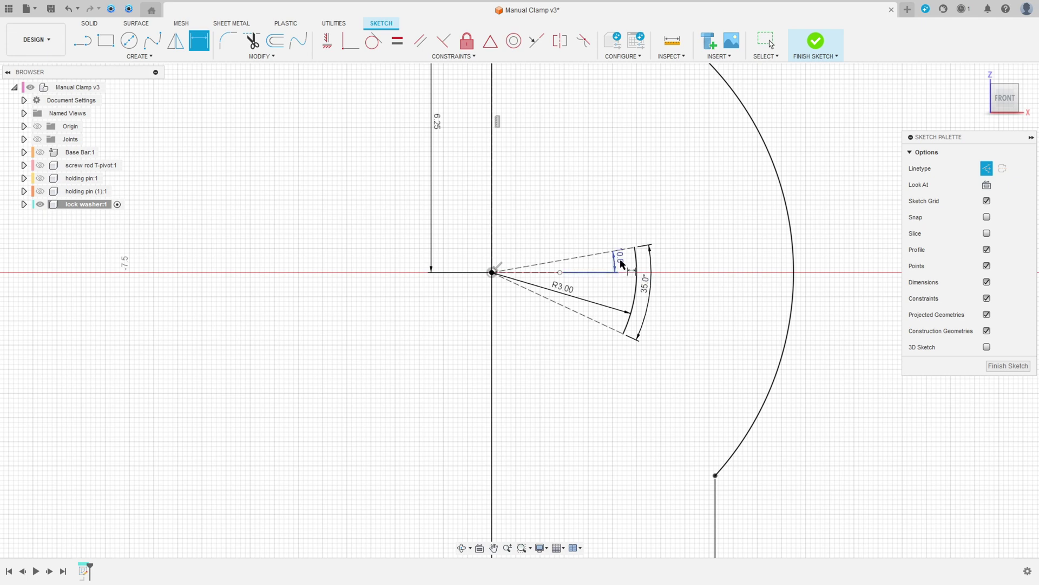
key(Escape)
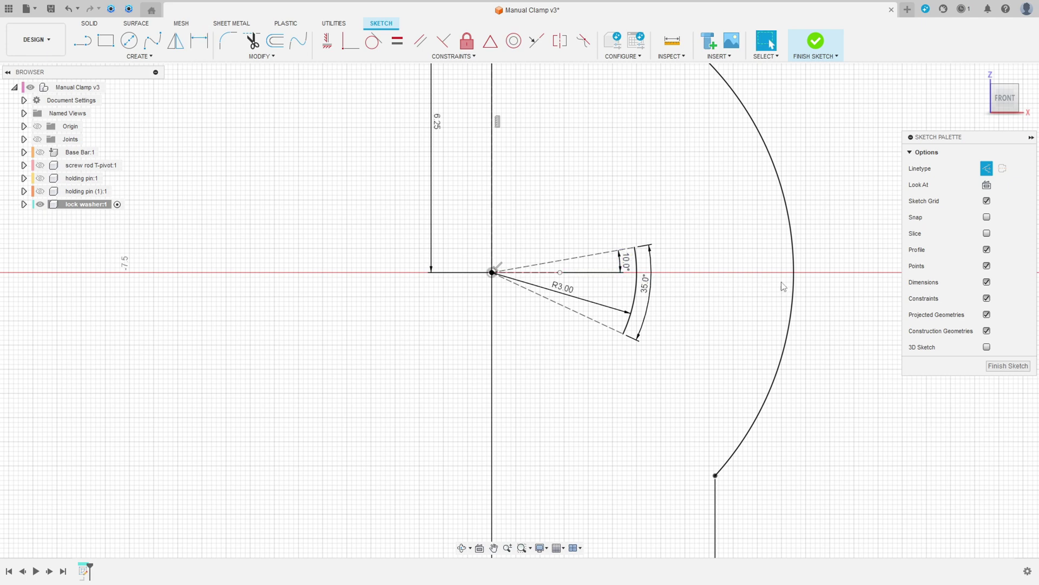
- Draw a solid 4.625 mm radius center-point arc around the origin, from the 10-degree line's extension up to the vertical line
middle_drag(647, 188, 624, 357)
click(133, 56)
mouse_move(124, 100)
click(205, 112)
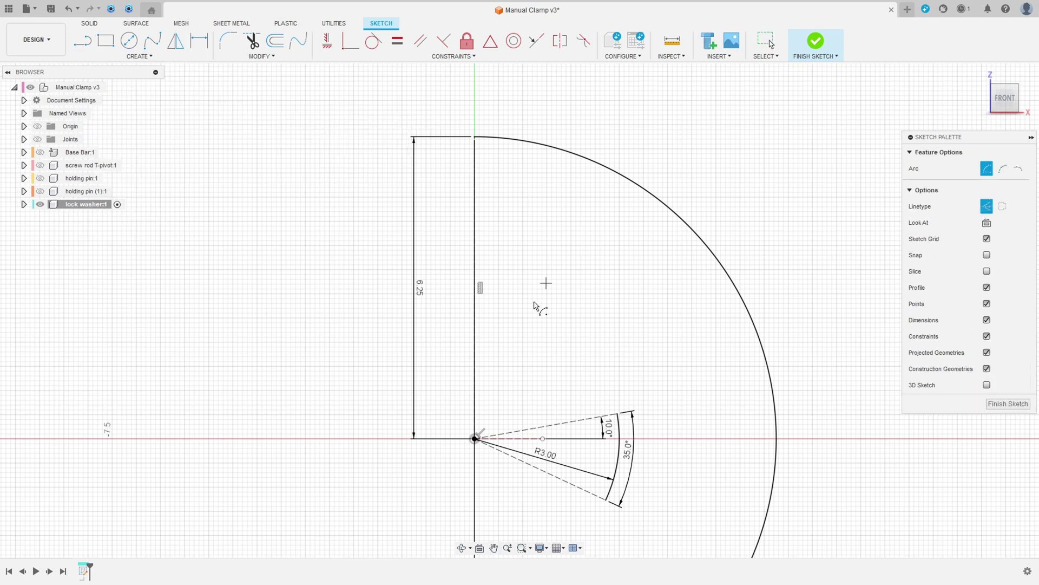
click(475, 438)
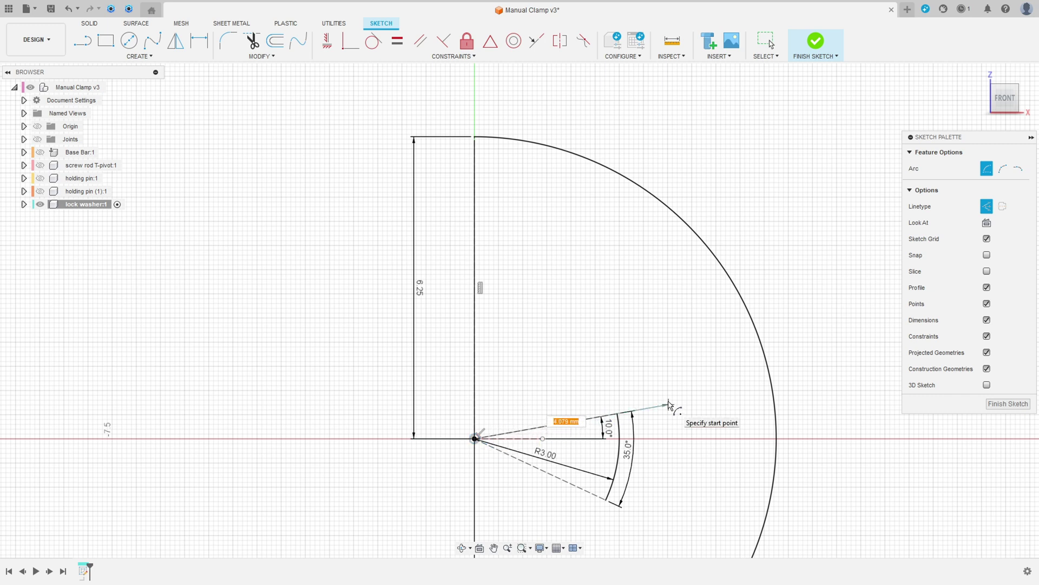
text(4.62)
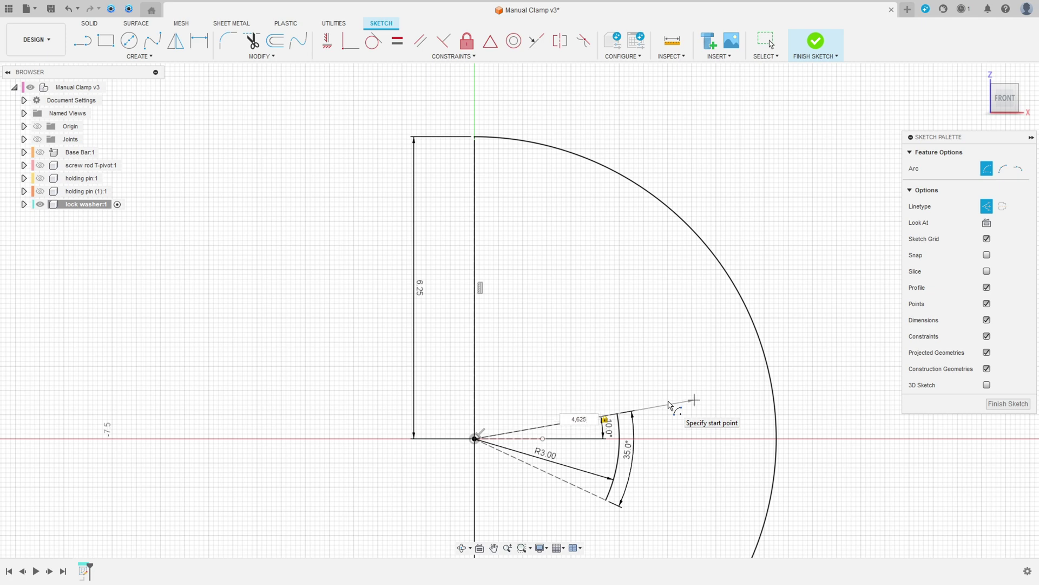
text(5)
key(Return)
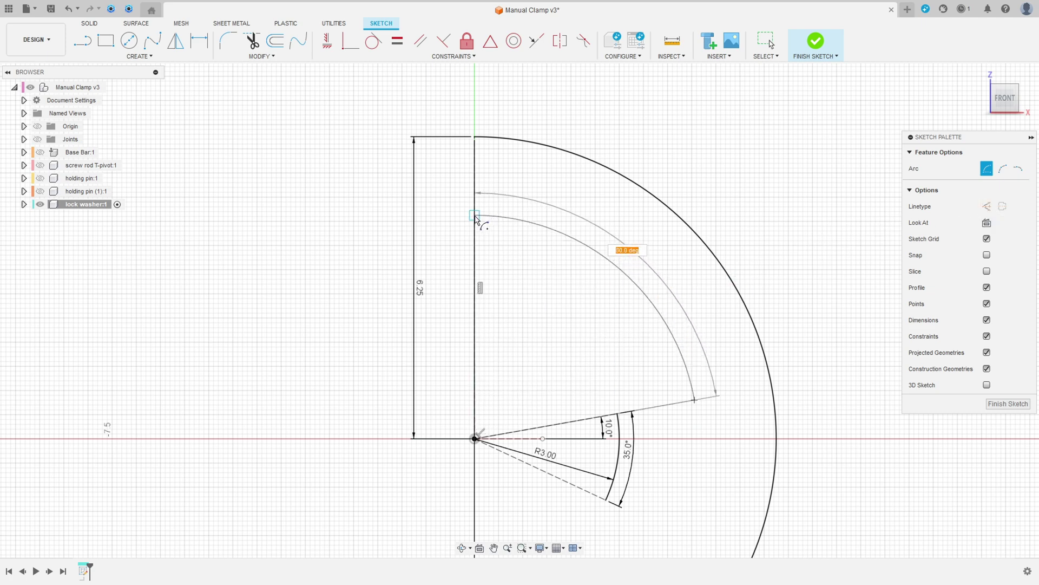
click(481, 217)
key(Escape)
- Connect the 3 mm arc's upper end to the lower end of the 4.625 mm arc with a solid line
key(l)
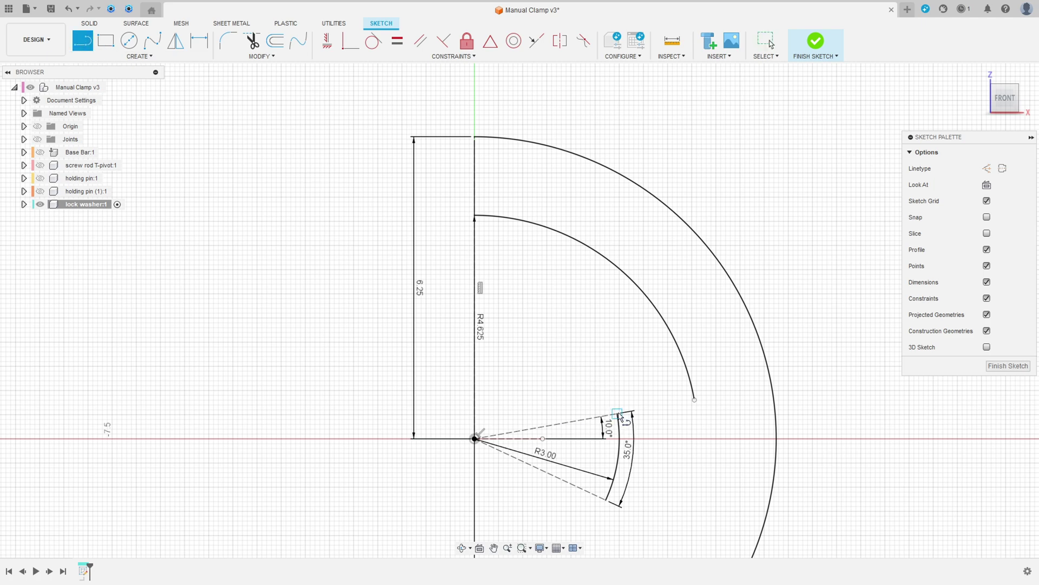
click(618, 413)
click(695, 400)
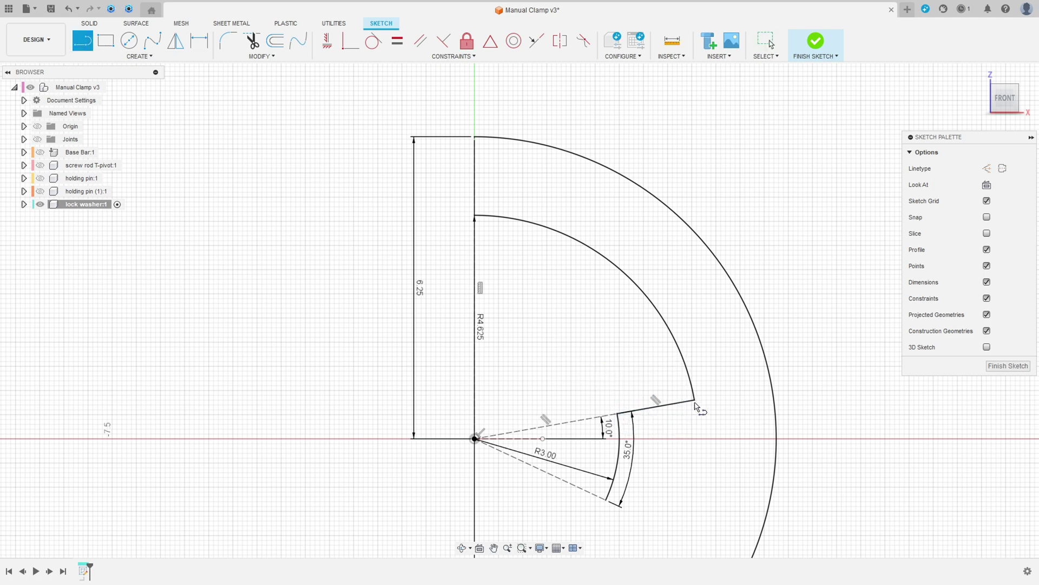
- Reposition the inner arc's radius dimension and the 6.25 mm height dimension so their labels sit clear of the vertical centerline
key(Escape)
scroll(639, 421, up, 3)
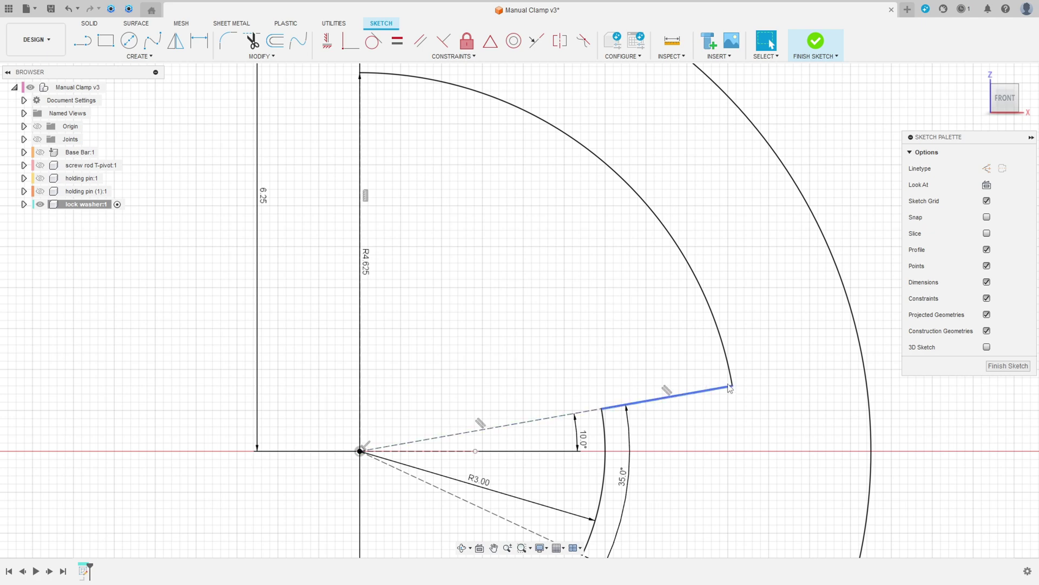
scroll(640, 442, down, 3)
middle_drag(657, 424, 685, 390)
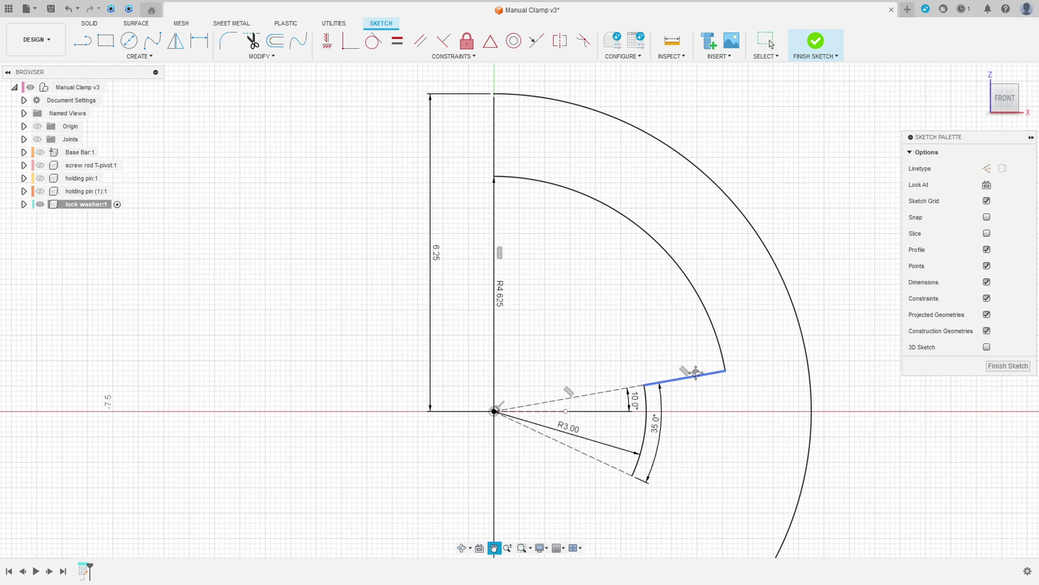
drag(499, 296, 625, 282)
drag(435, 252, 456, 252)
scroll(499, 254, down, 3)
mouse_move(521, 260)
middle_down()
mouse_move(561, 227)
mouse_move(555, 251)
middle_up()
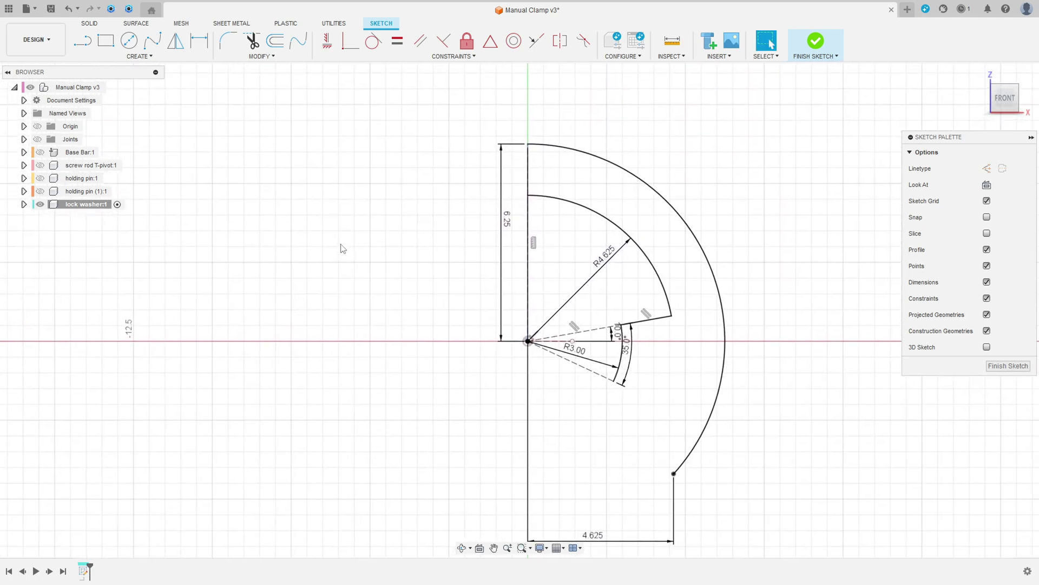
- Fillet the corner between the 4.625 mm arc and the 10-degree line with a 0.5 mm radius and move its label clear
click(228, 41)
scroll(559, 297, up, 4)
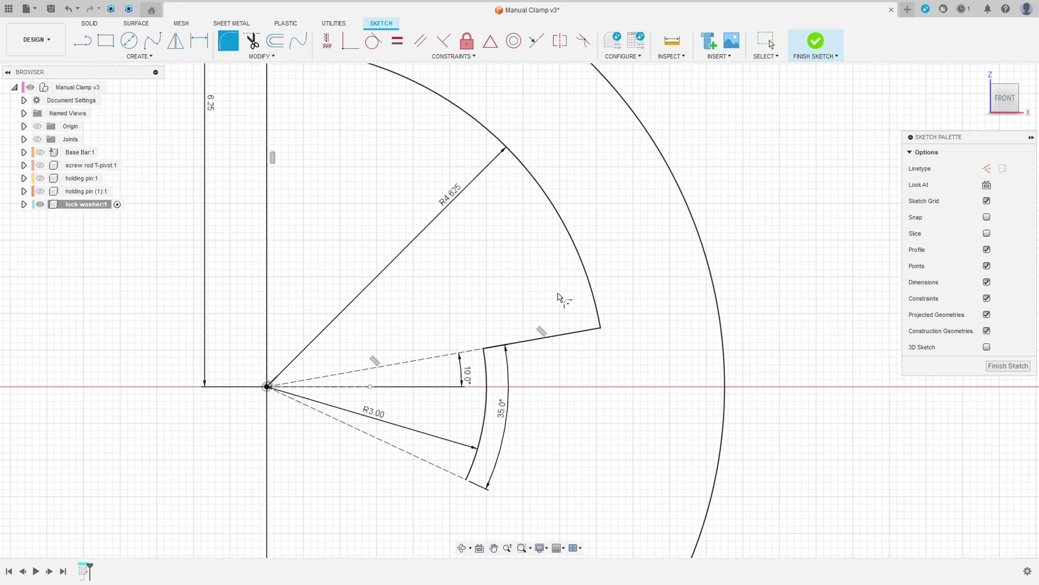
click(590, 329)
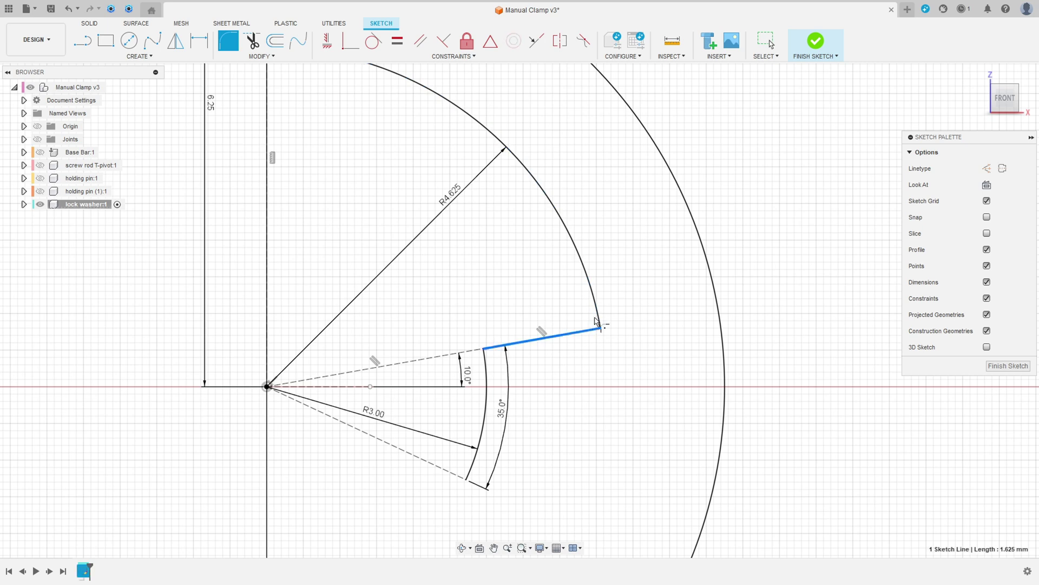
click(597, 315)
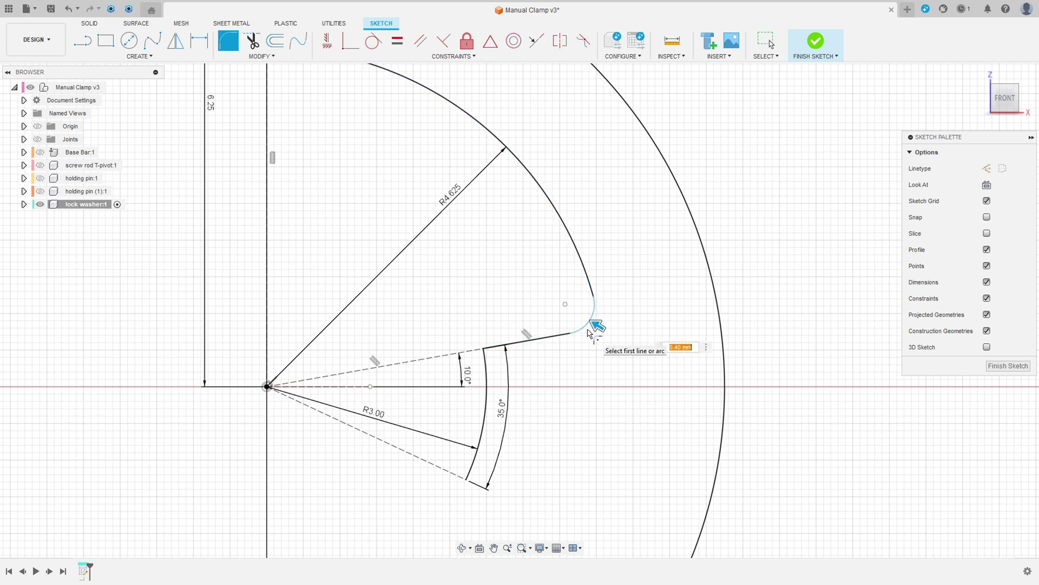
text(5)
key(Return)
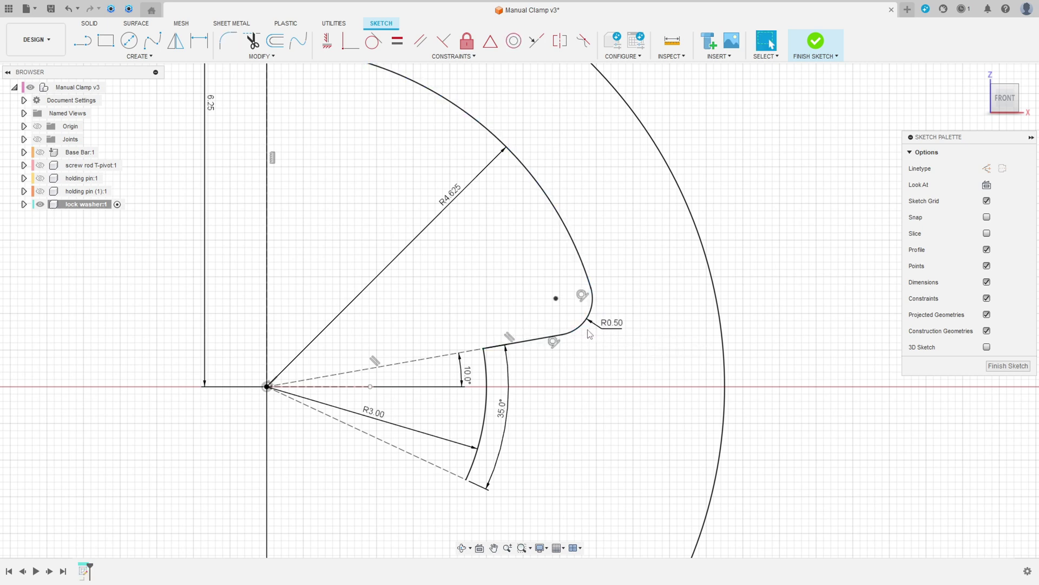
drag(615, 325, 629, 336)
- Mirror the outer arc, inner arc, fillet, short connecting line and 3 mm arc about the vertical centerline
scroll(553, 346, down, 3)
scroll(507, 346, down, 2)
mouse_move(507, 347)
middle_down()
mouse_move(548, 286)
mouse_move(561, 301)
middle_up()
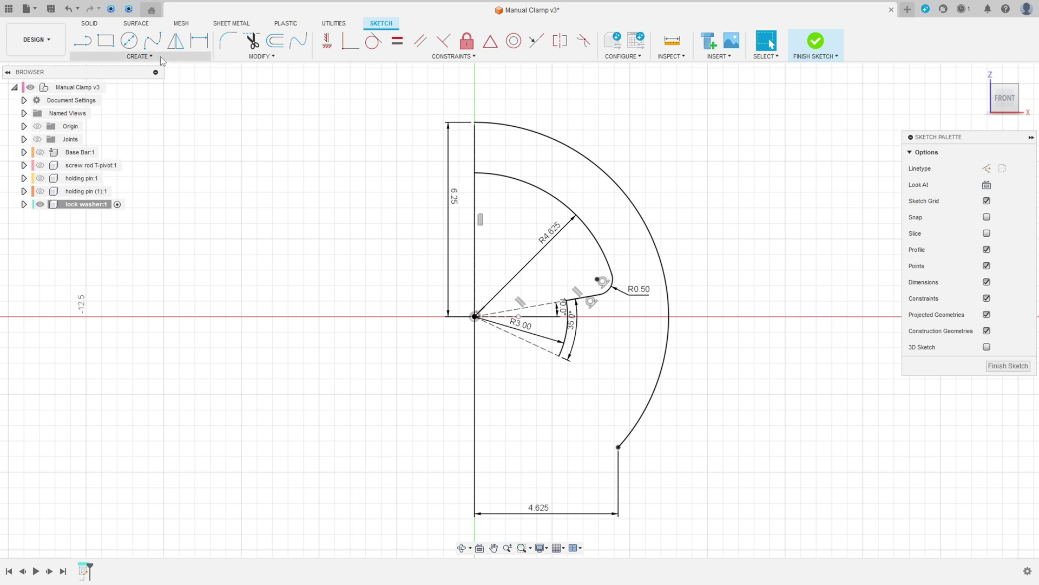
click(176, 40)
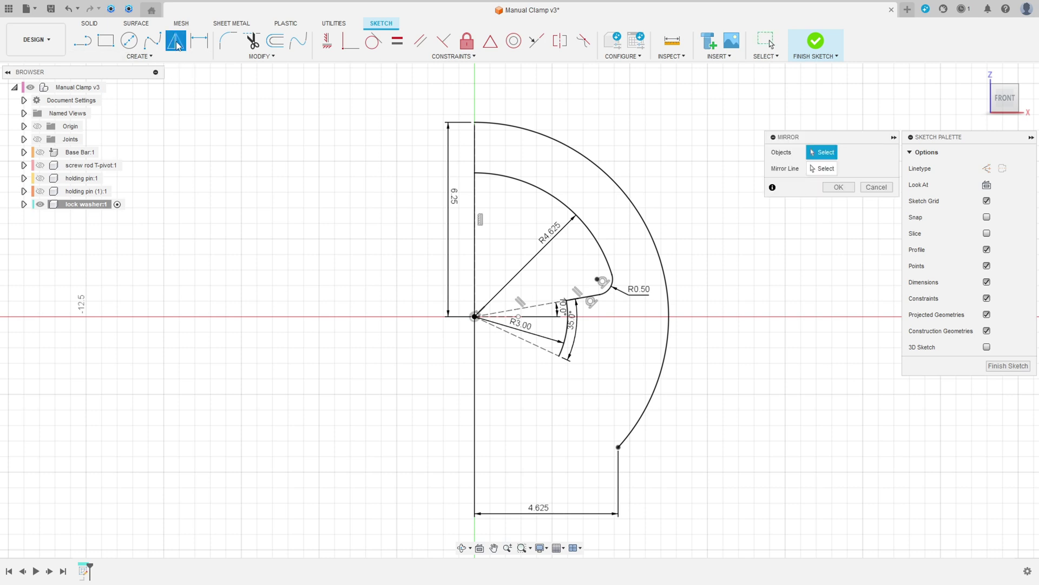
click(505, 177)
click(548, 142)
click(612, 290)
click(587, 296)
click(567, 324)
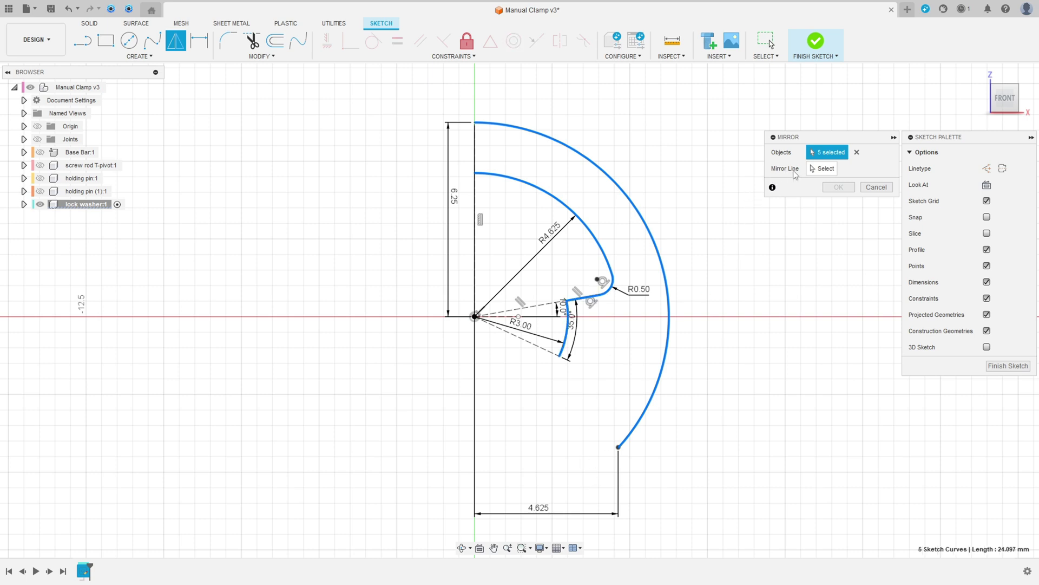
click(809, 169)
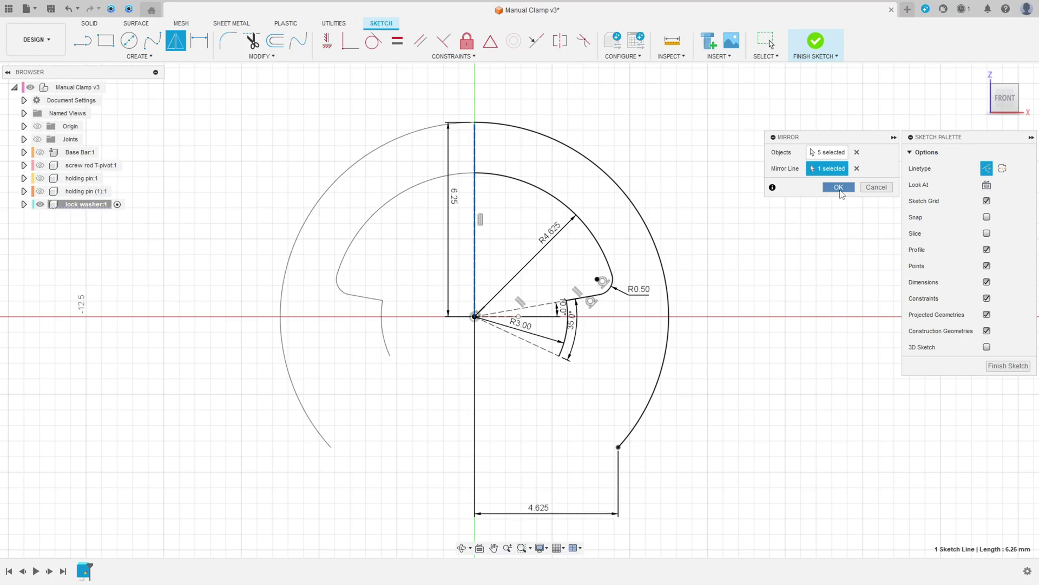
click(840, 190)
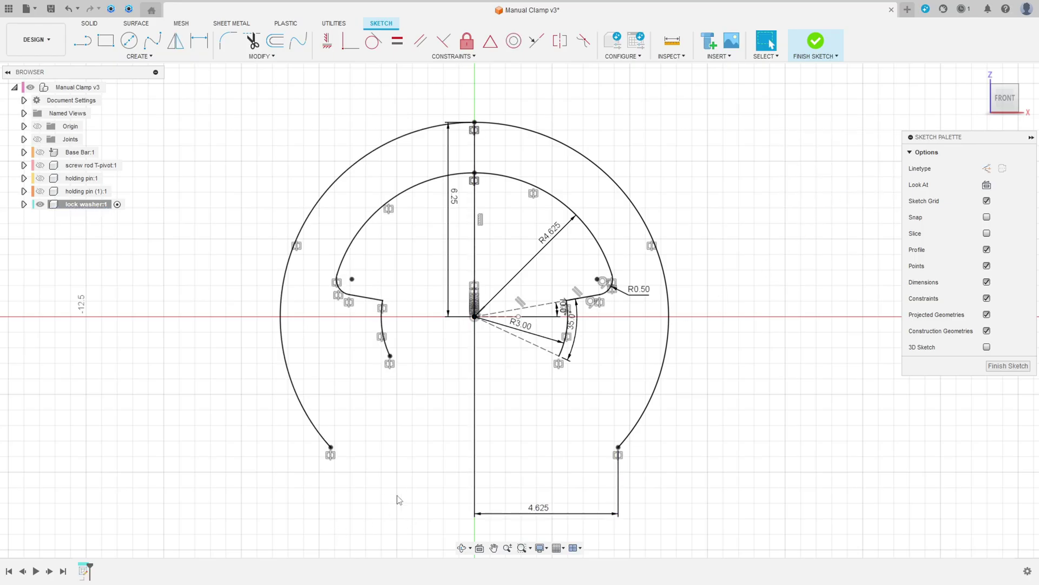
- Move the 35-degree, 10-degree and 6.25 mm dimension labels outward, away from the profile geometry
scroll(429, 461, down, 2)
scroll(551, 345, up, 4)
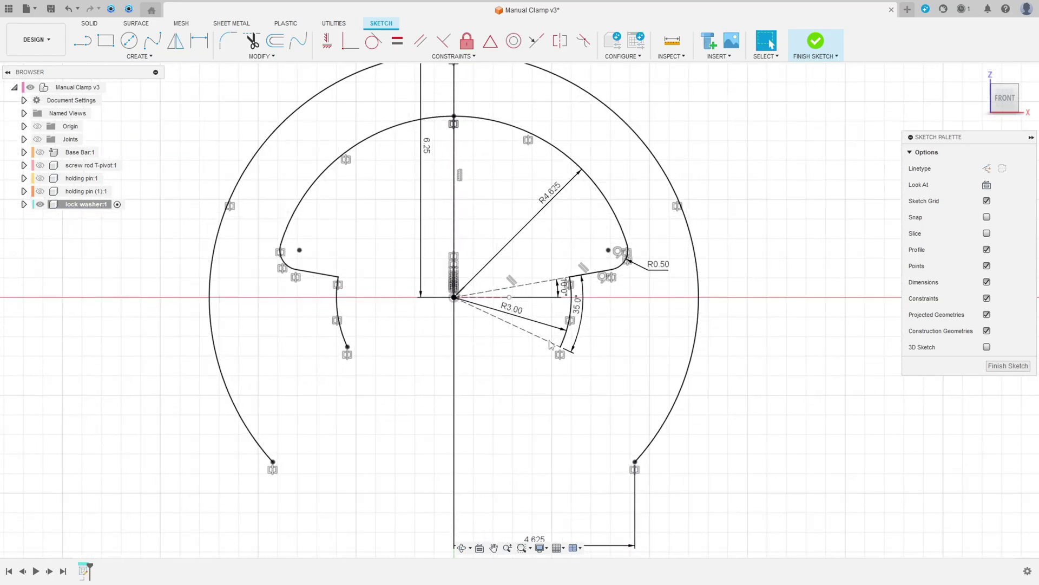
drag(578, 313, 613, 329)
mouse_move(564, 292)
mouse_down()
mouse_move(593, 290)
mouse_move(596, 328)
mouse_up()
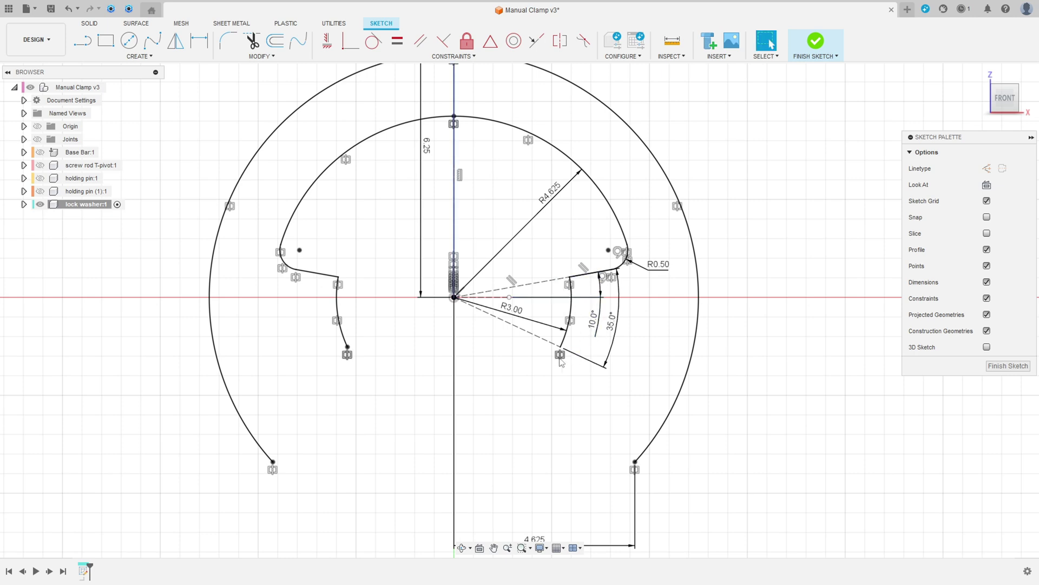
scroll(486, 369, down, 2)
middle_drag(461, 373, 499, 376)
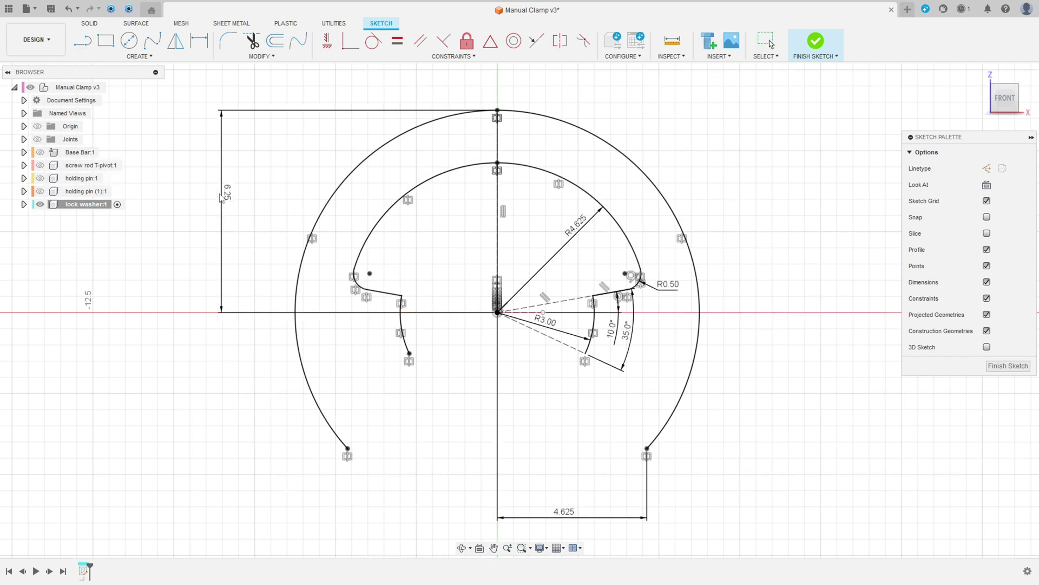
click(203, 199)
- Draw a line from the mirrored 3 mm arc's lower end, continuing as a tangent arc to the mirrored outer arc's lower end
key(l)
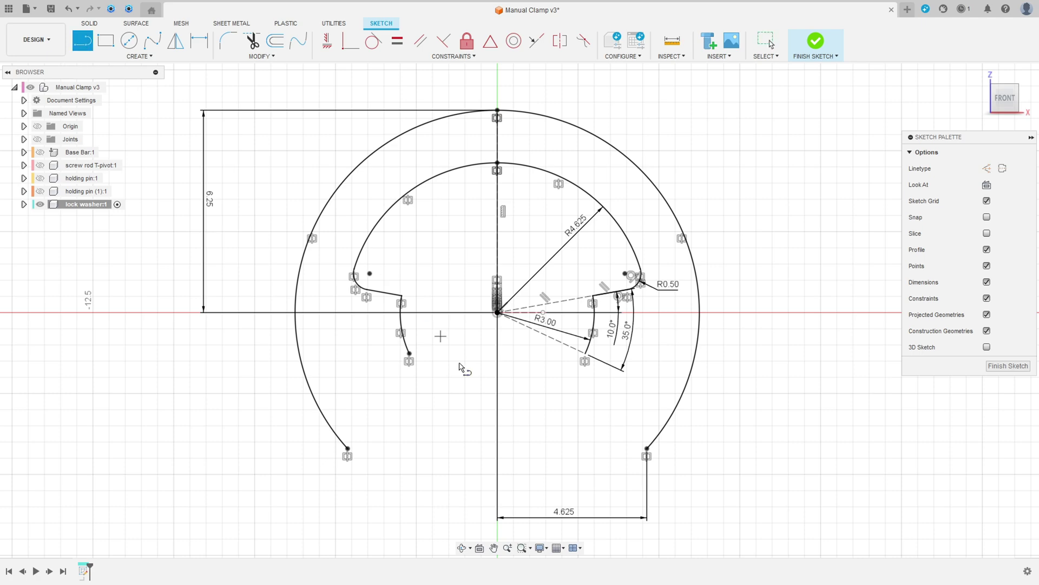
scroll(418, 397, up, 2)
click(404, 333)
drag(381, 431, 321, 469)
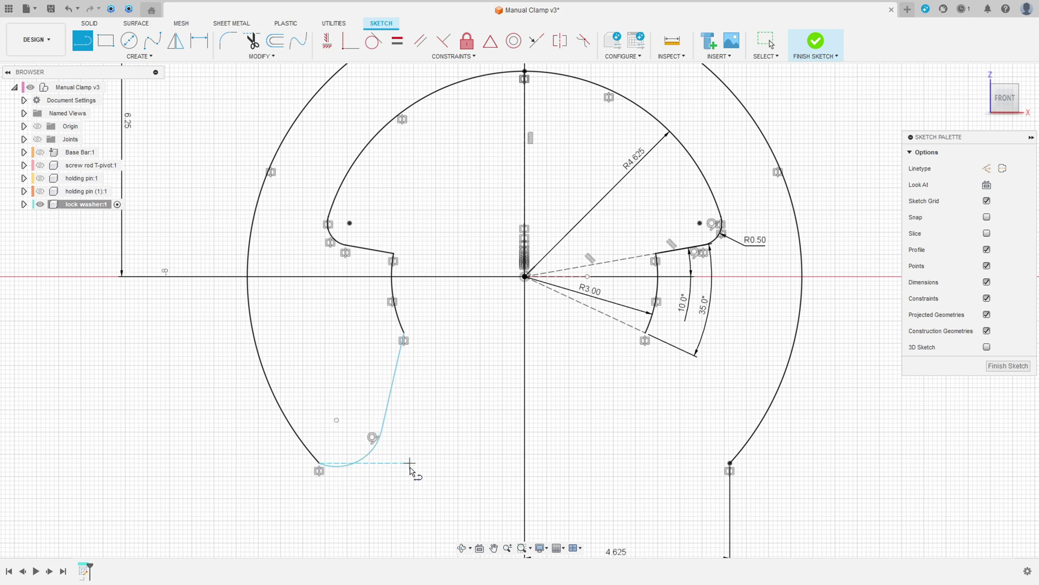
- Make the mirrored outer arc tangent to the small arc closing the washer's lower tip
click(374, 41)
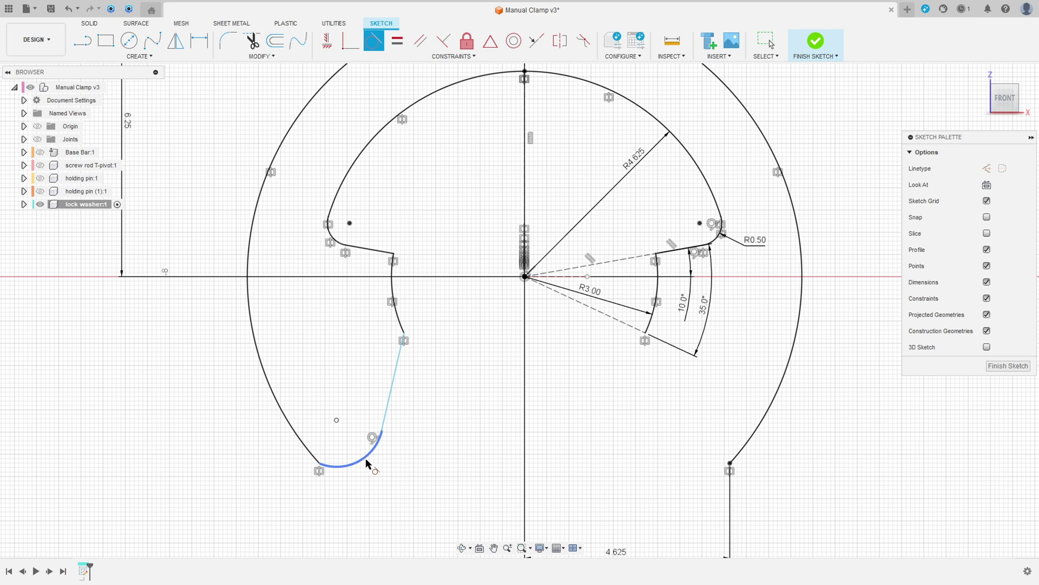
click(390, 397)
click(316, 460)
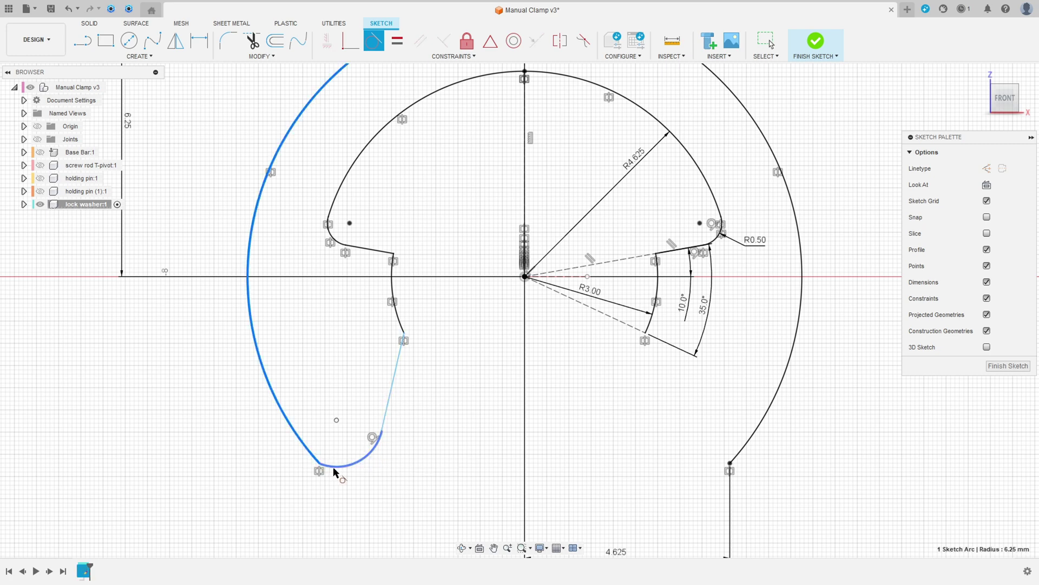
click(334, 471)
scroll(404, 469, down, 3)
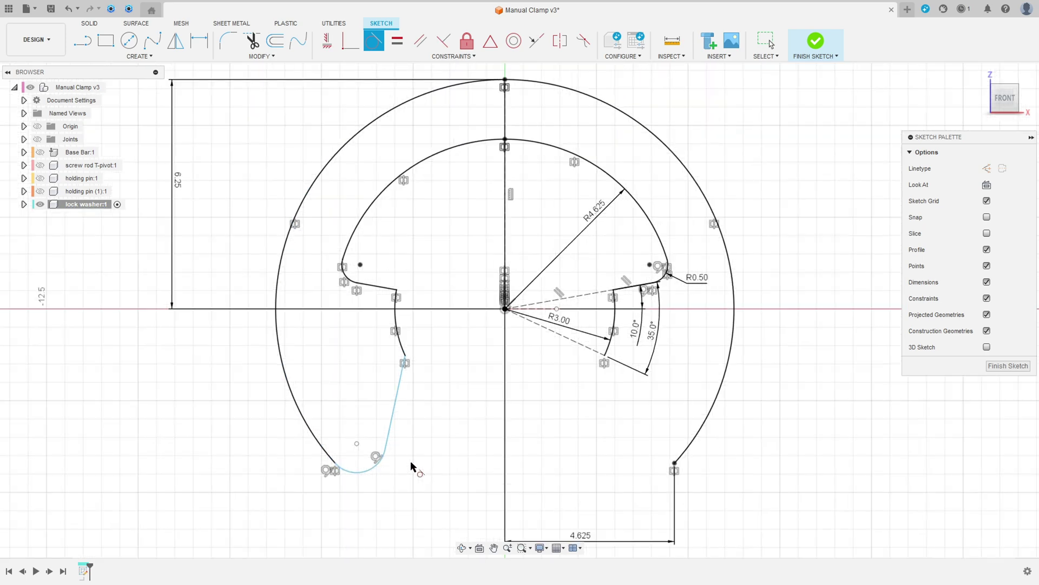
- Dimension the angle between the tip's straight inner line and the vertical centerline at 17.5 degrees, placing it below the profile
click(201, 42)
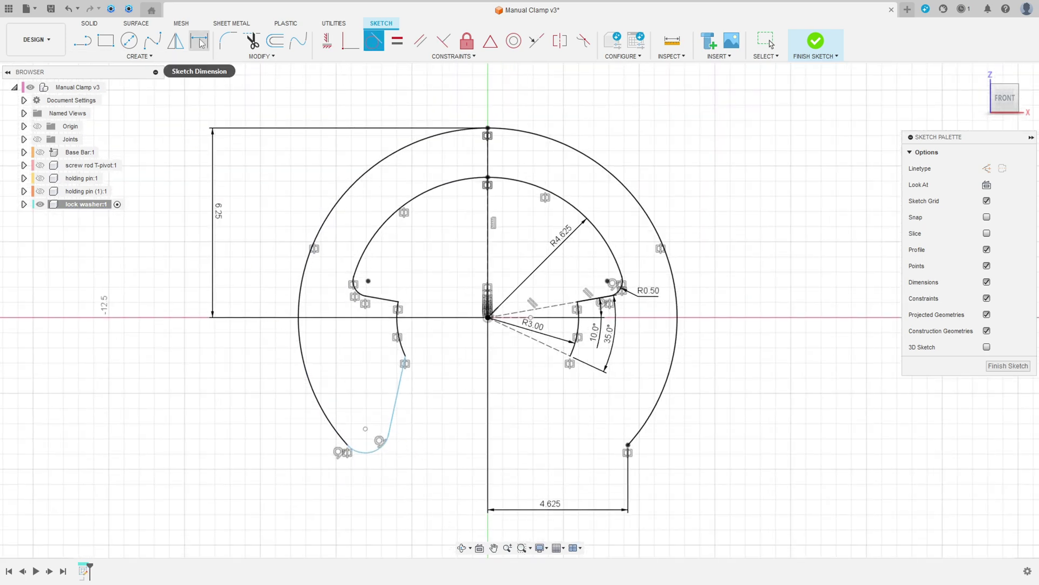
click(398, 396)
click(489, 285)
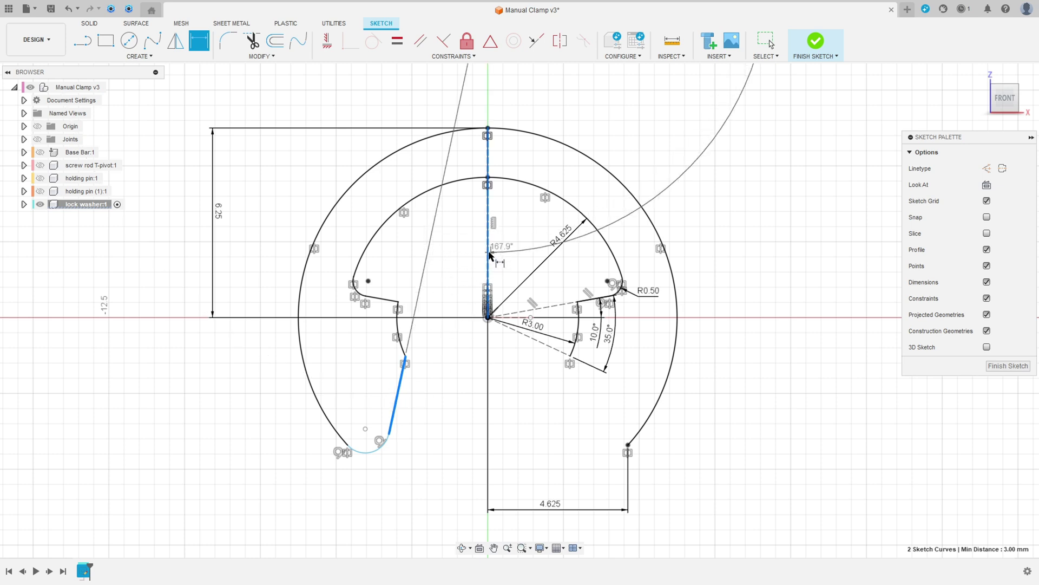
click(441, 445)
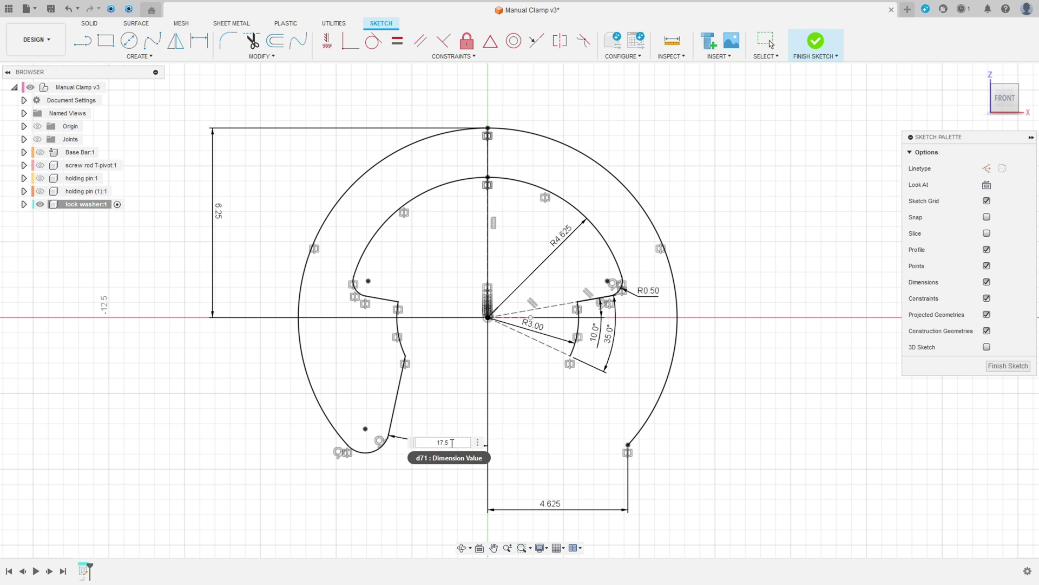
text(17.5)
key(Return)
middle_drag(407, 487, 416, 403)
scroll(416, 402, down, 2)
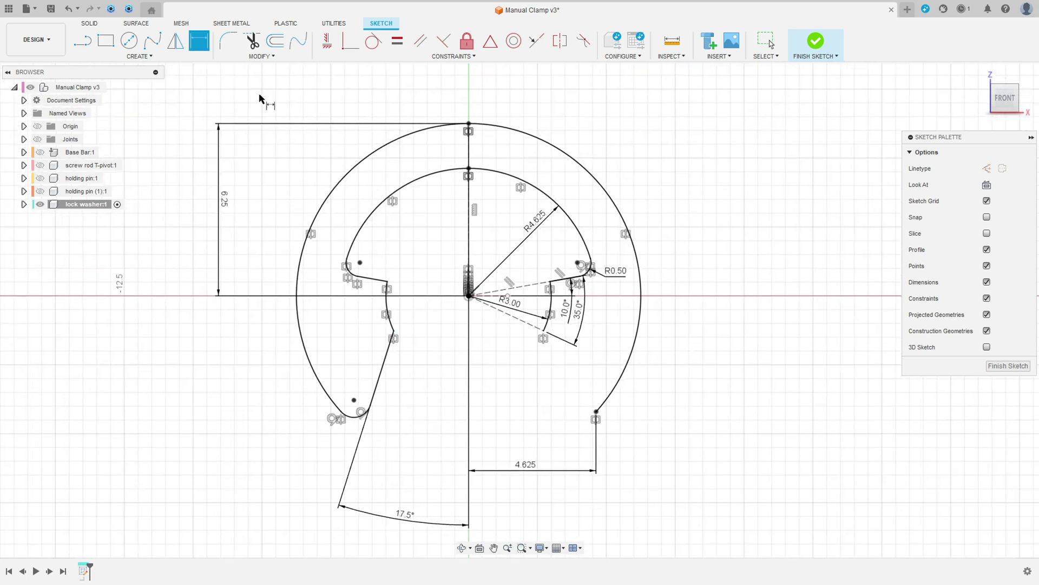
- Mirror the 17.5-degree line and the tip arc about the vertical centerline to close the washer profile
click(175, 41)
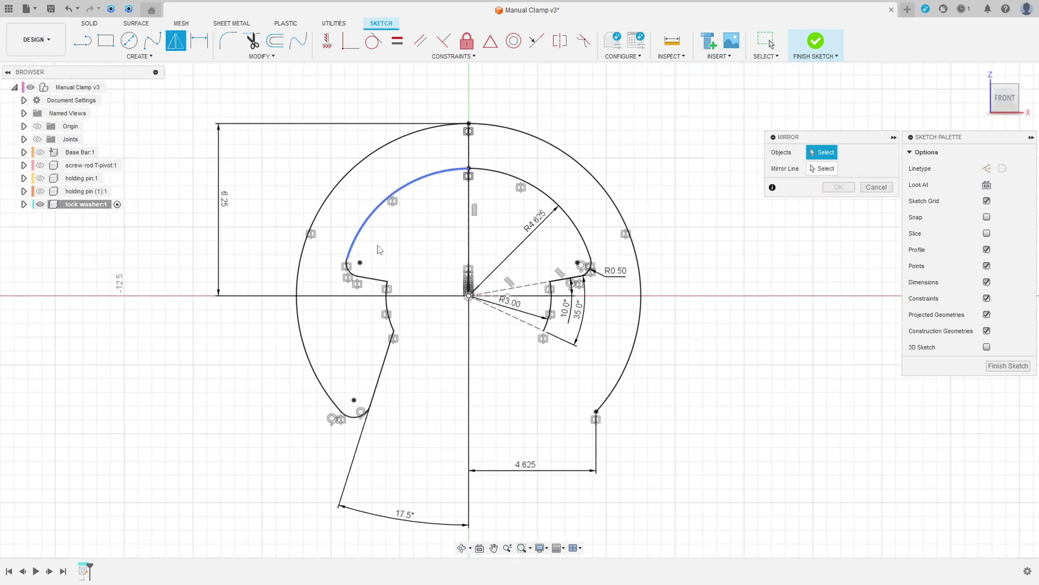
click(387, 365)
click(361, 417)
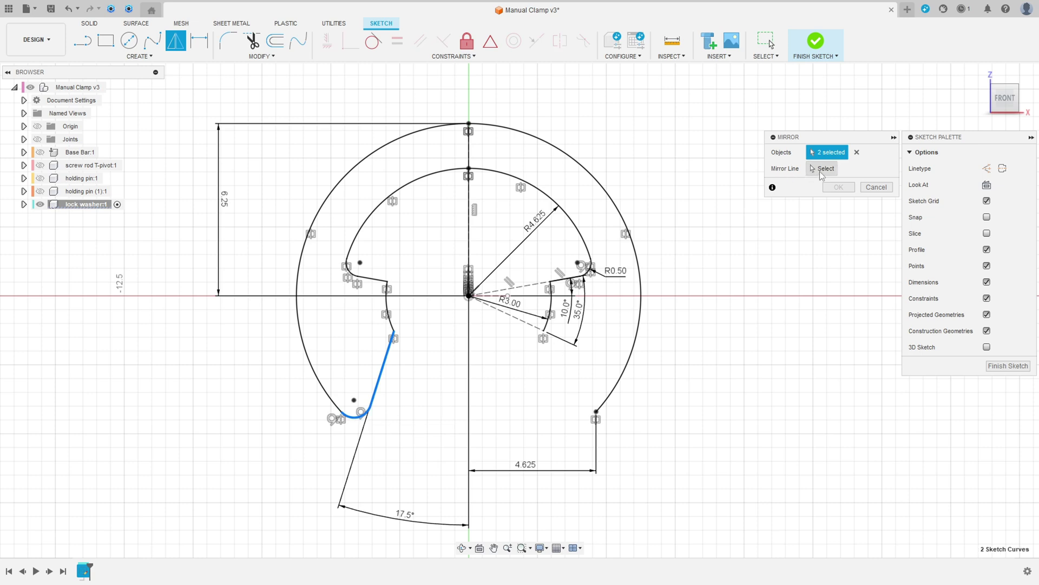
click(821, 172)
click(469, 226)
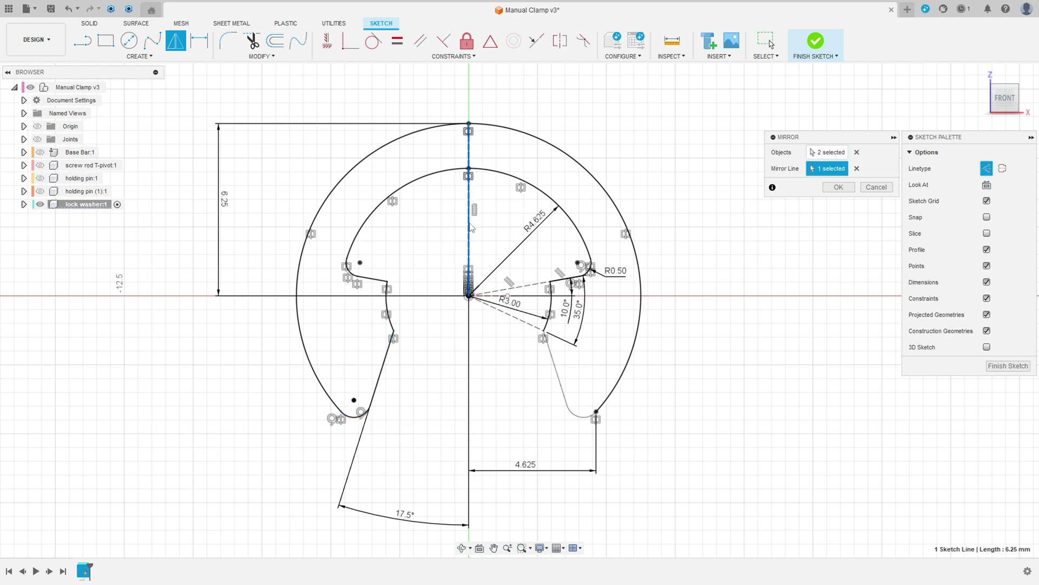
click(838, 187)
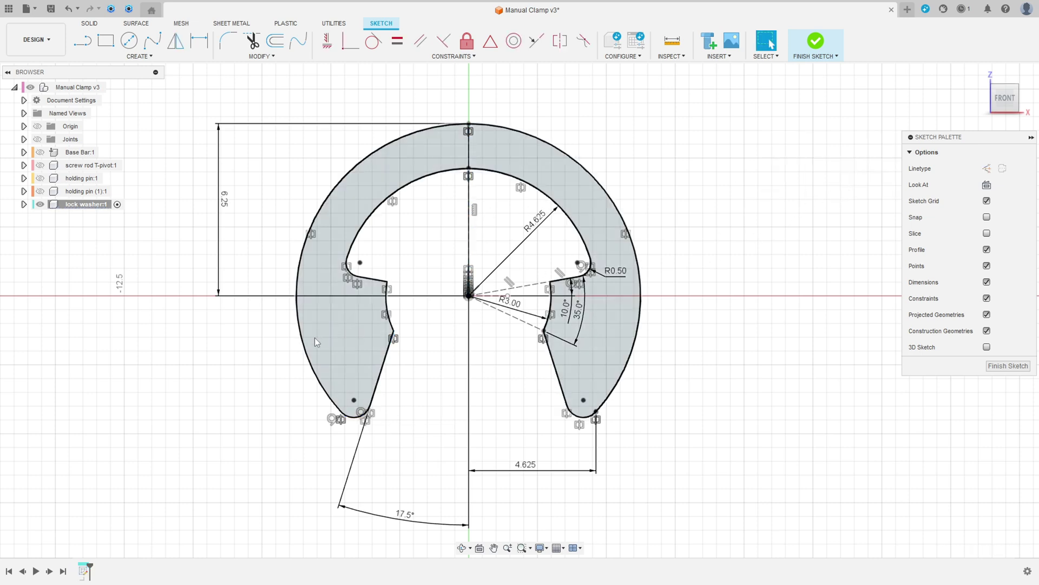
- Draw a 1.5 mm diameter circle on the vertical centerline, extending downward from the inner arc's topmost point
scroll(626, 168, up, 5)
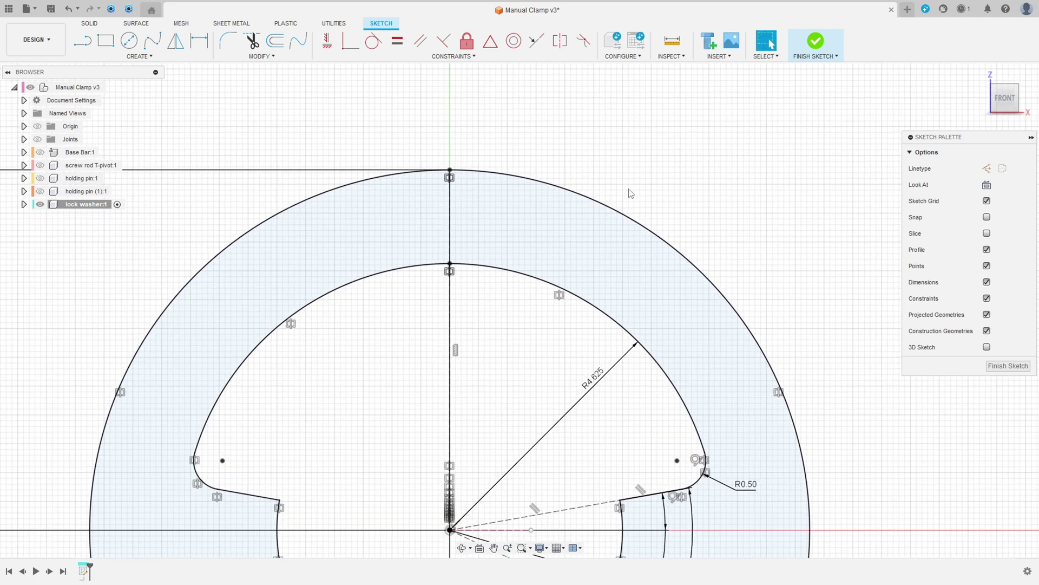
scroll(628, 193, up, 2)
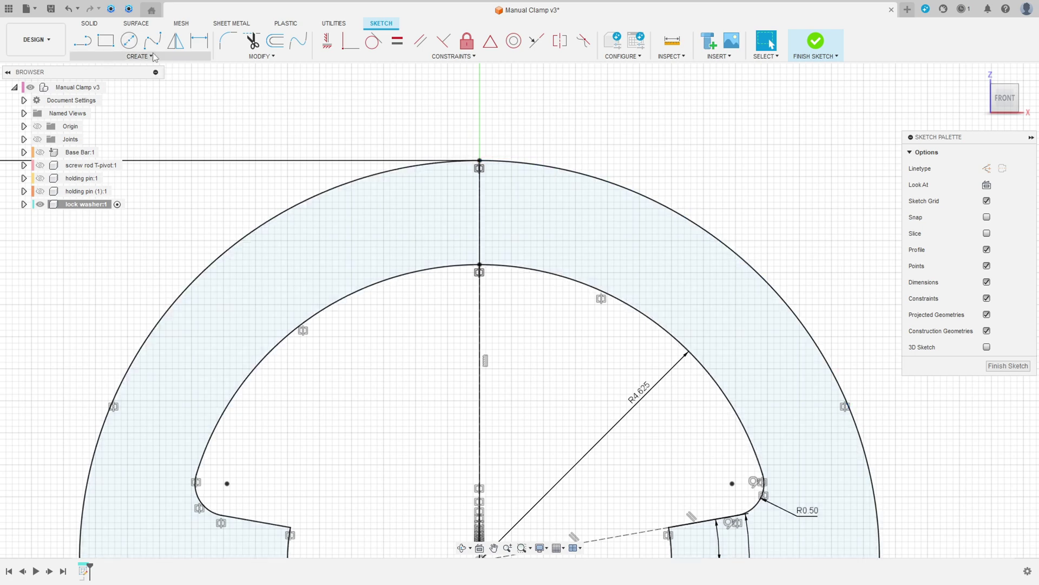
click(129, 40)
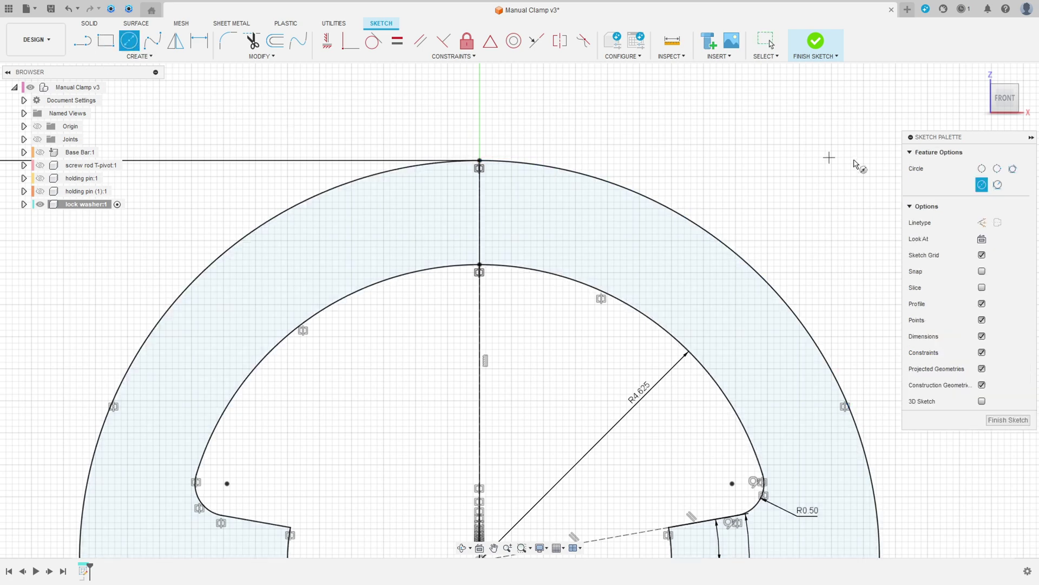
click(982, 169)
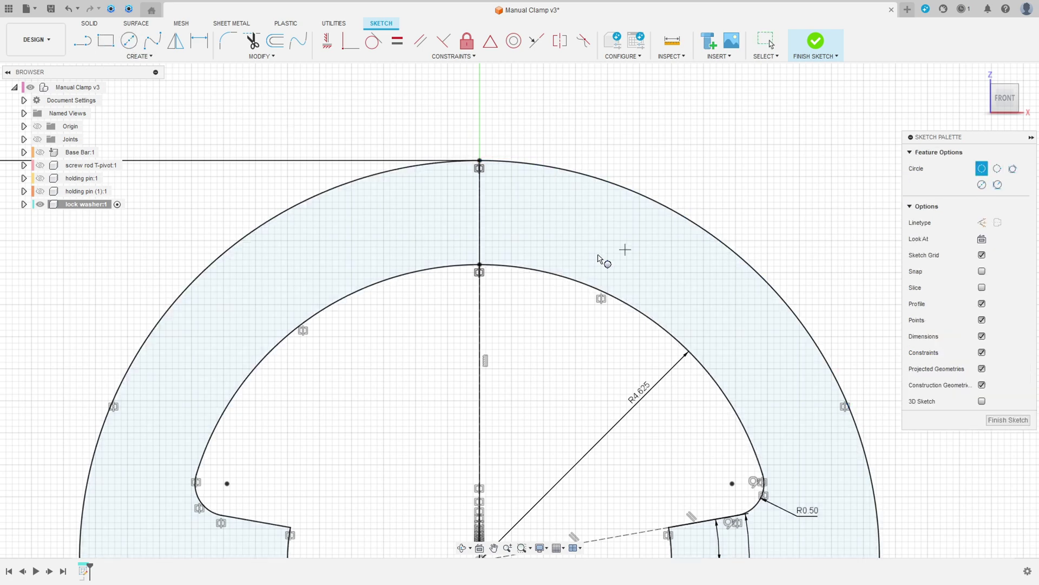
click(480, 265)
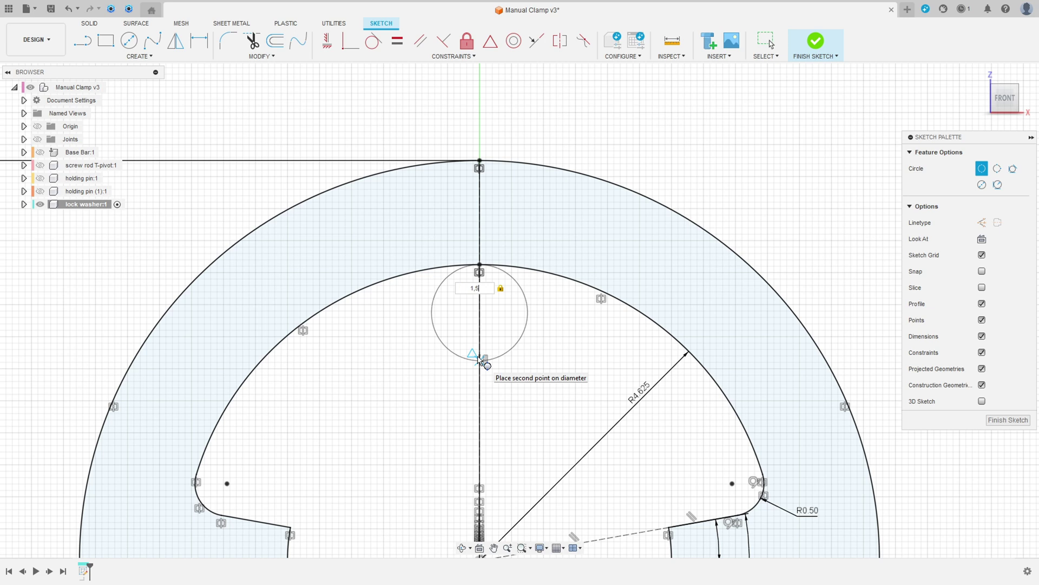
text(1,5)
key(Return)
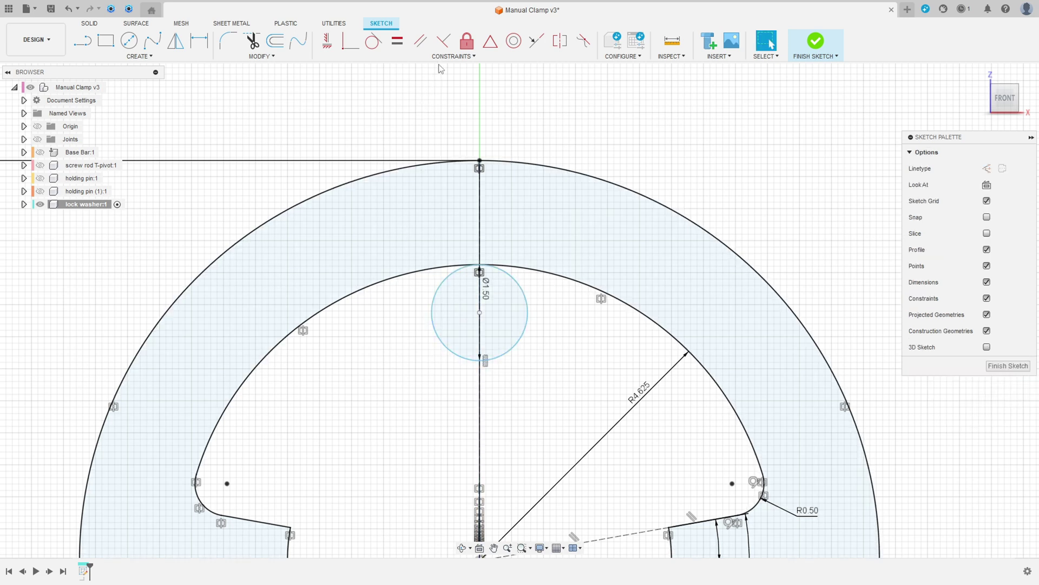
- Constrain the 1.5 mm circle's center to be vertically aligned with the sketch origin
click(327, 41)
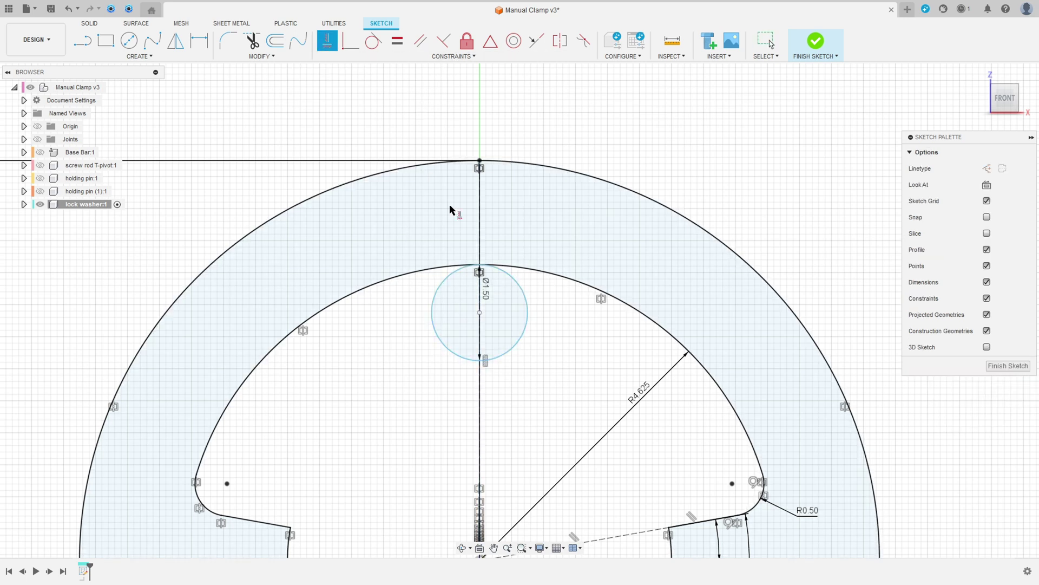
click(479, 313)
scroll(487, 379, down, 3)
middle_drag(470, 398, 471, 317)
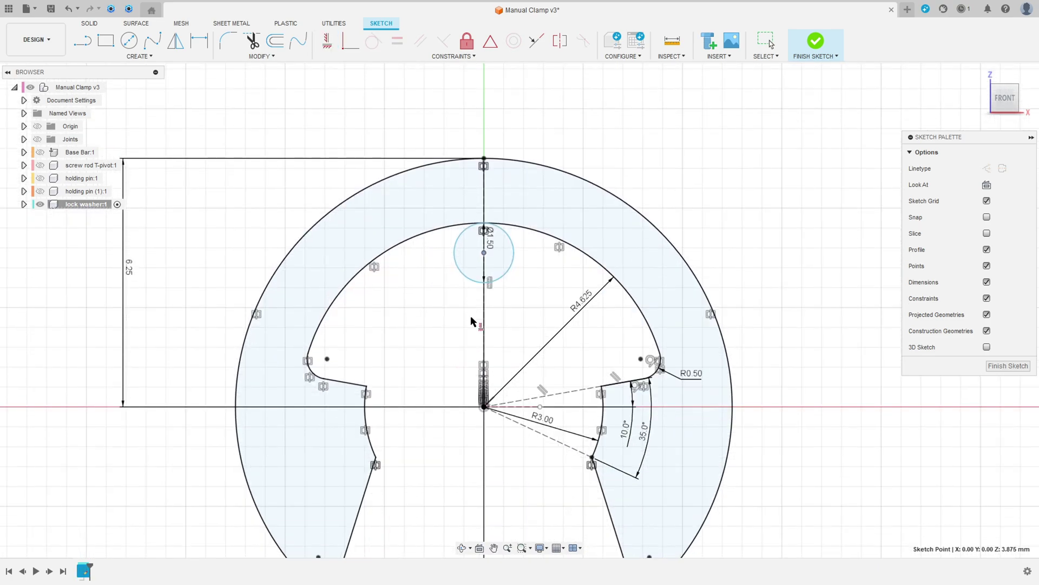
scroll(498, 258, up, 3)
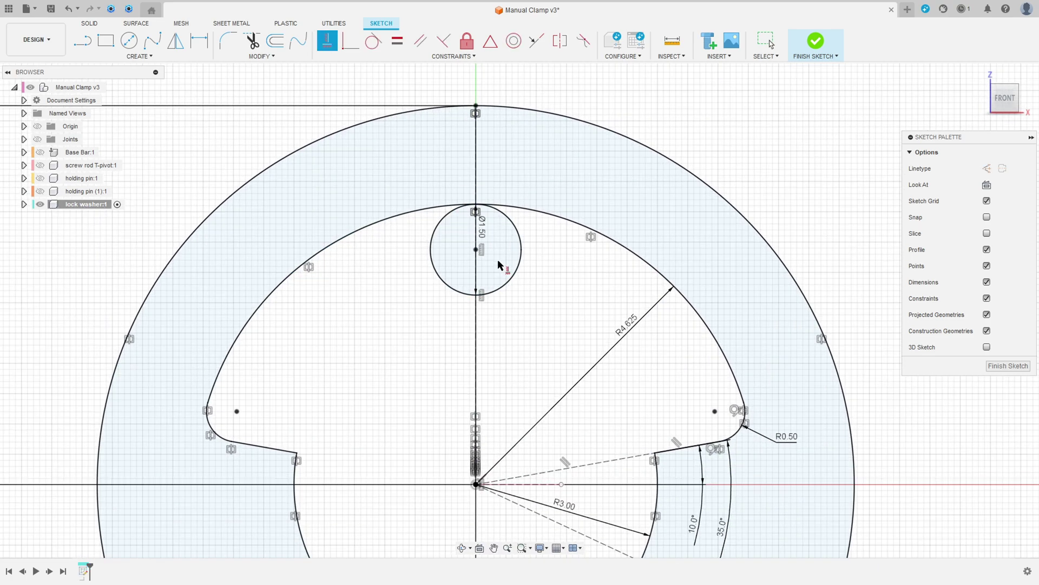
- Draw a line from each side of the 1.5 mm circle up to the inner arc, both tangent to the circle
key(l)
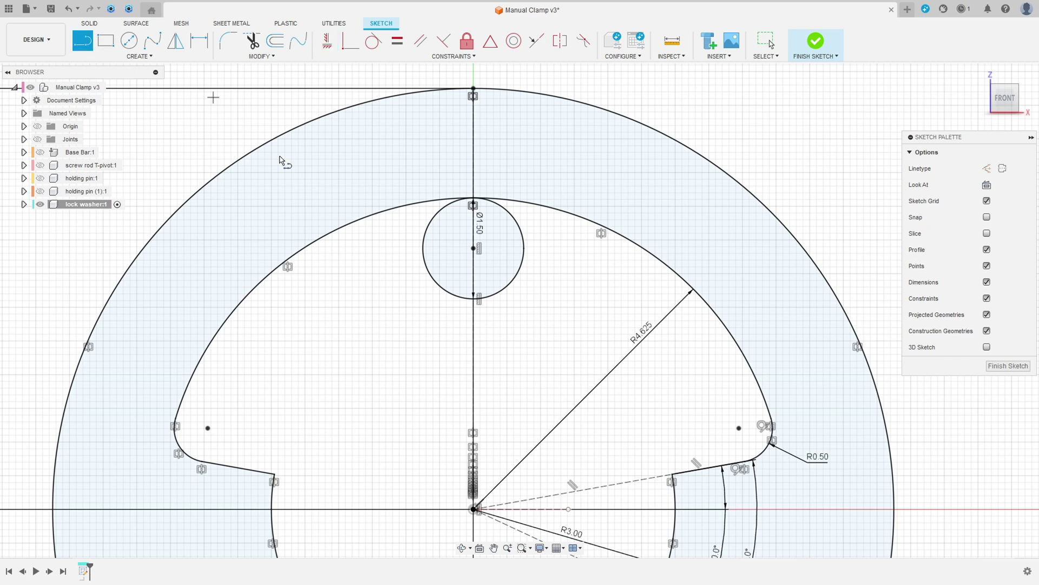
click(424, 266)
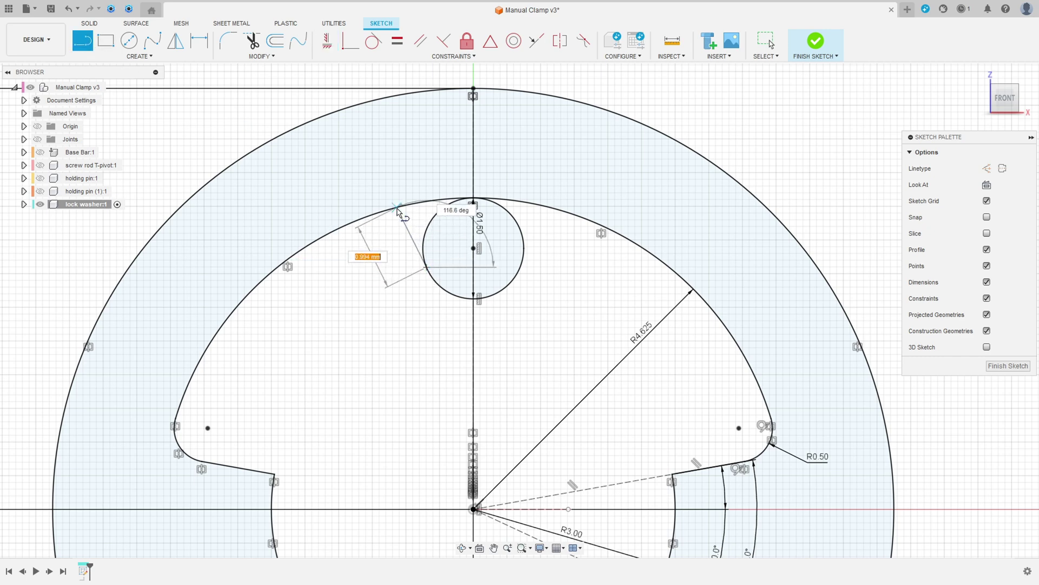
click(400, 209)
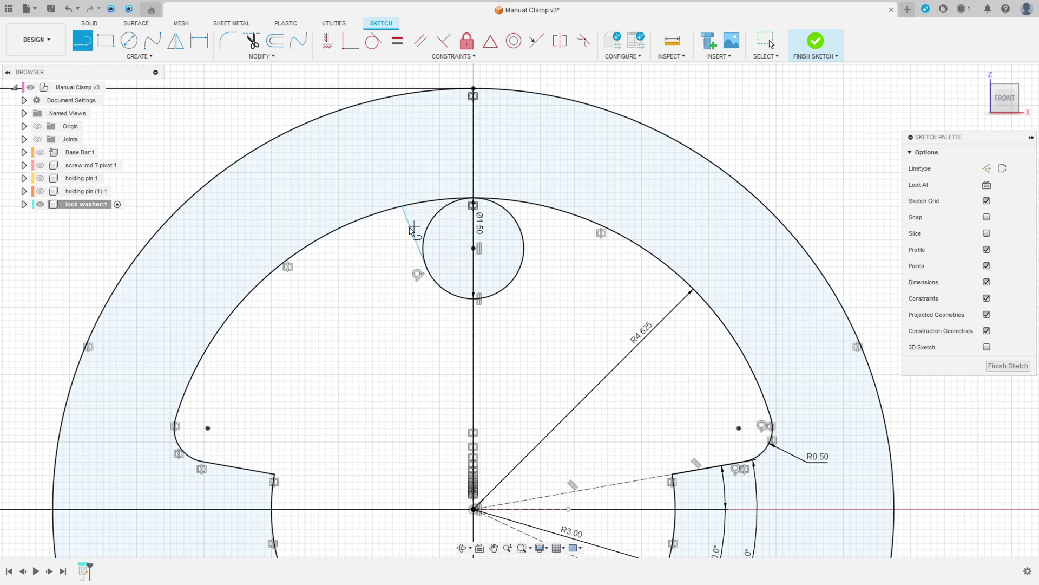
click(520, 267)
click(536, 206)
click(374, 40)
click(531, 248)
click(518, 277)
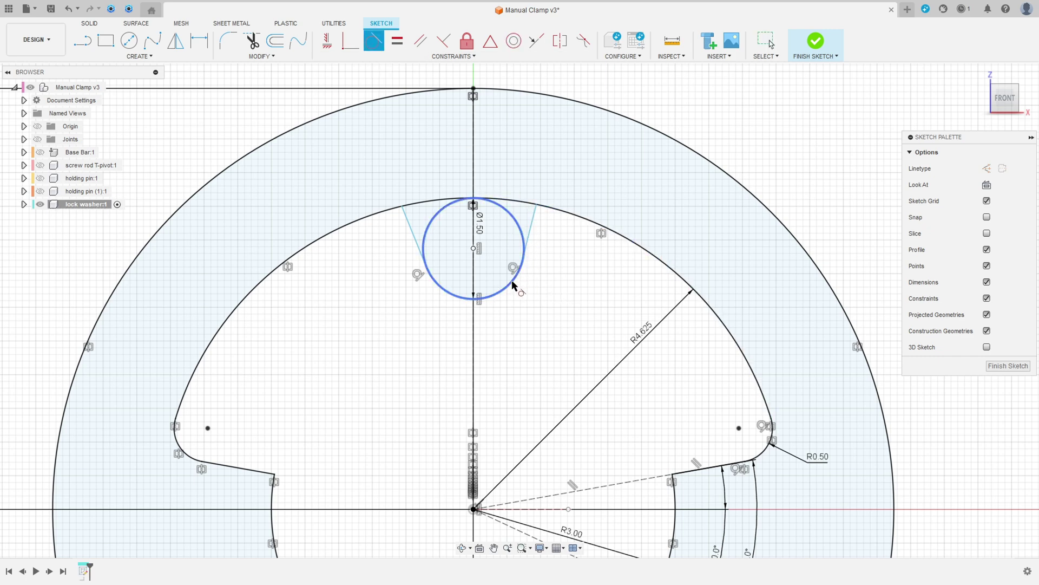
- Dimension the angle between the two tangent lines at 35 degrees, placing it above the inner arc
click(199, 42)
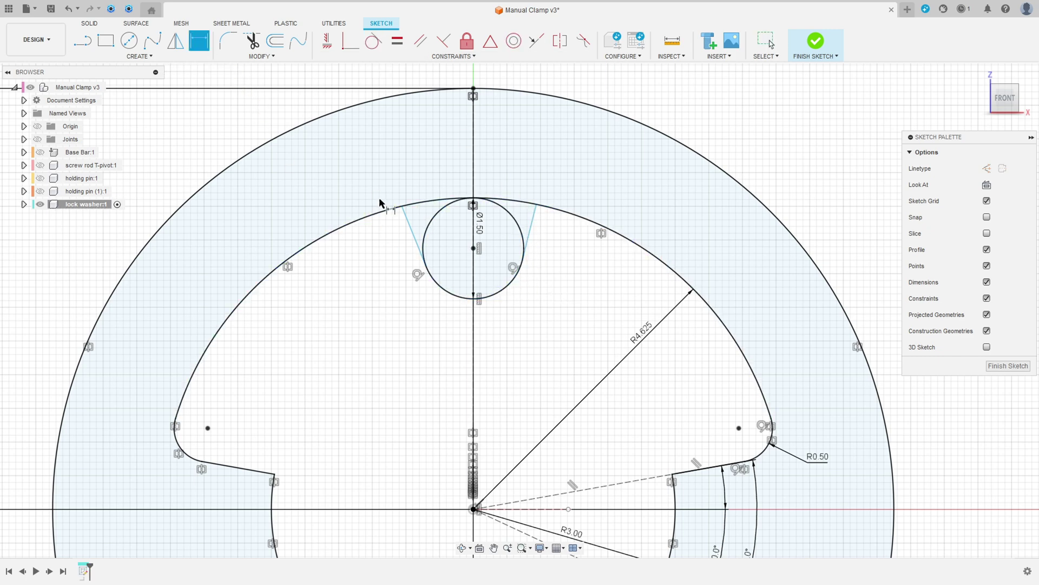
click(406, 222)
click(531, 223)
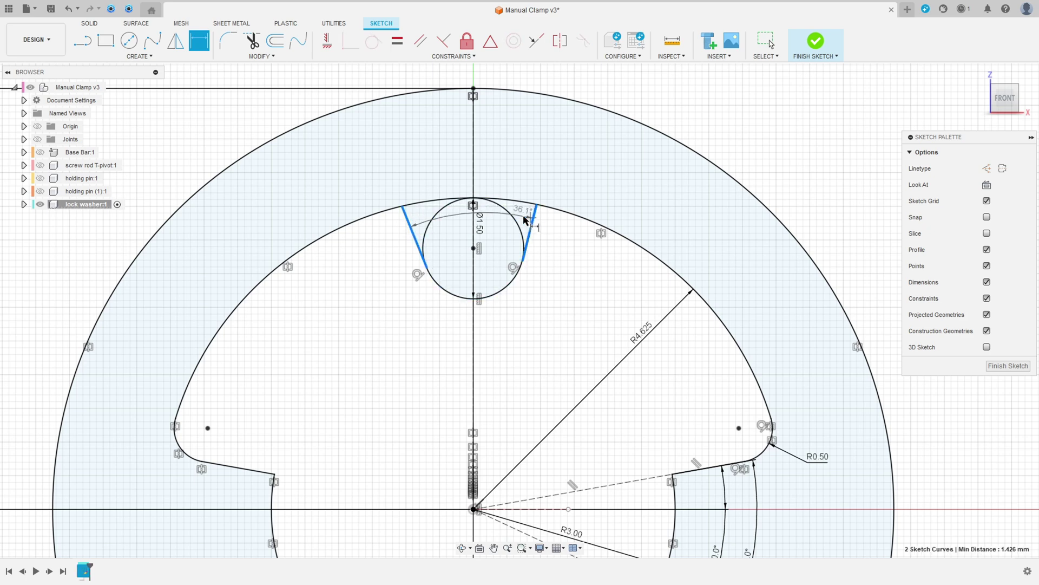
click(513, 155)
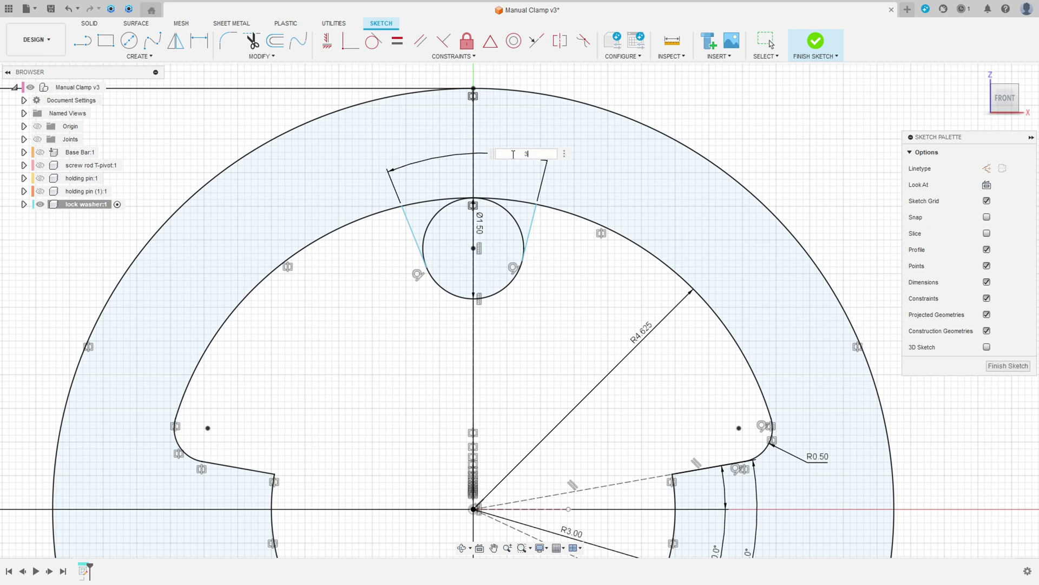
text(35)
key(Return)
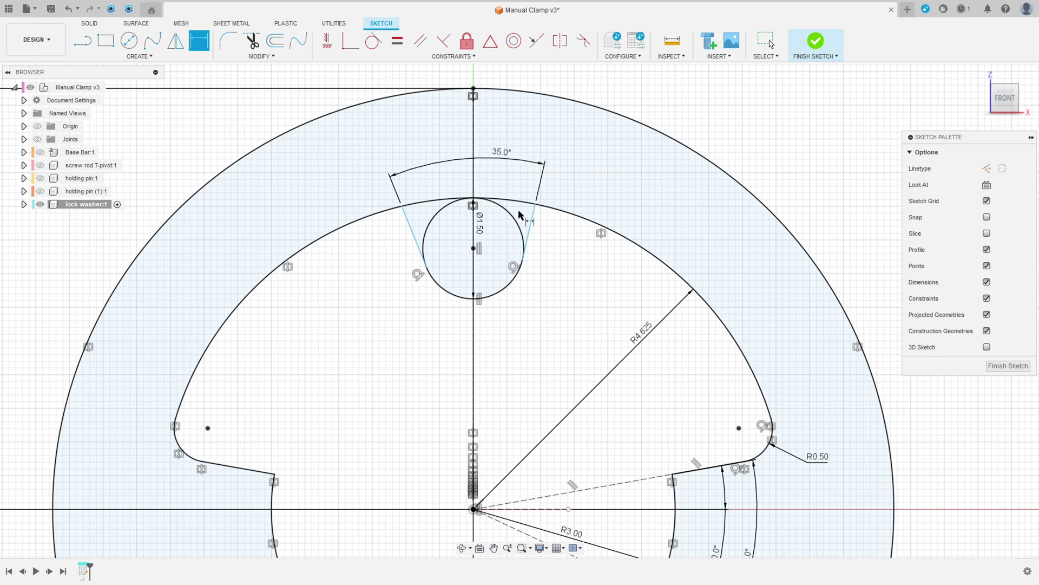
- Dimension the angle between the right tangent line and the vertical centerline at 17.5 degrees, and finish the sketch
click(533, 226)
click(474, 184)
click(511, 180)
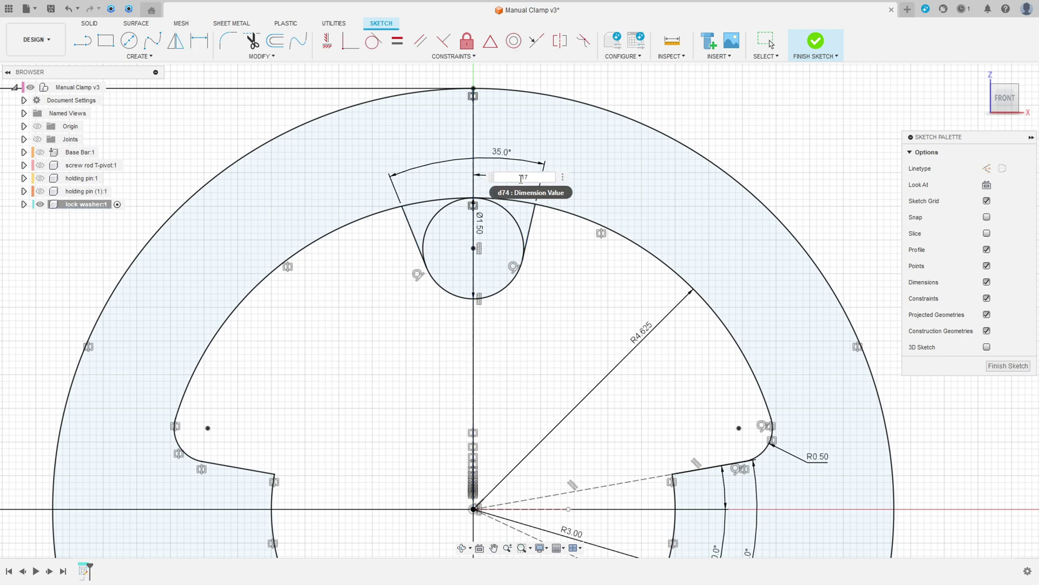
text(17.5)
key(Return)
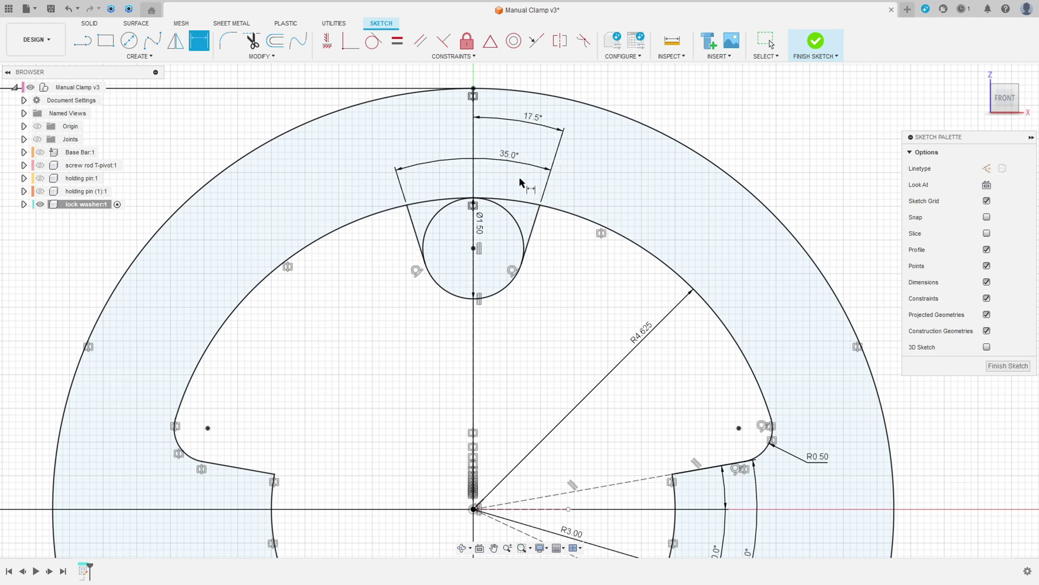
scroll(523, 184, down, 5)
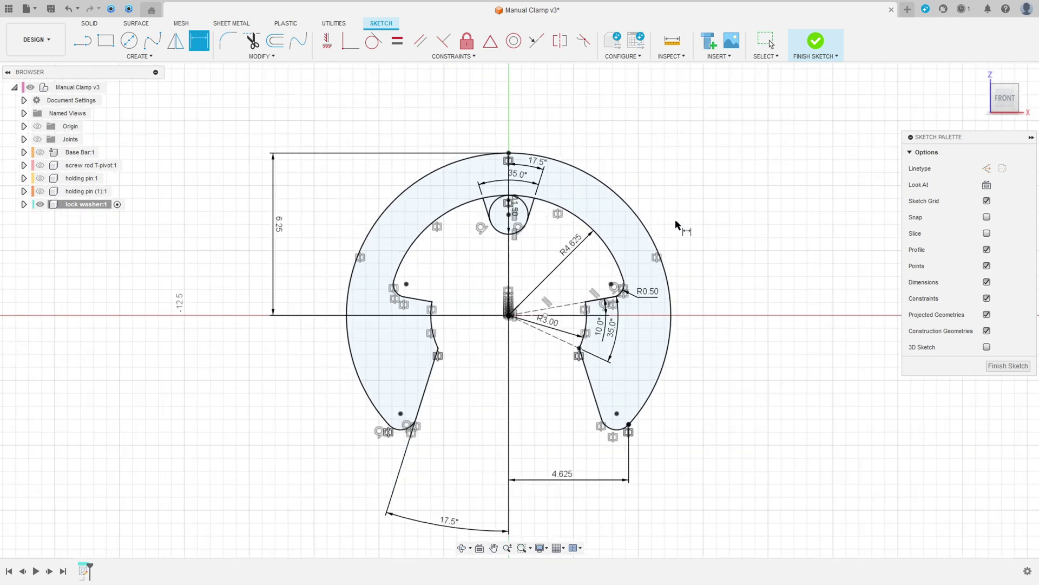
click(815, 42)
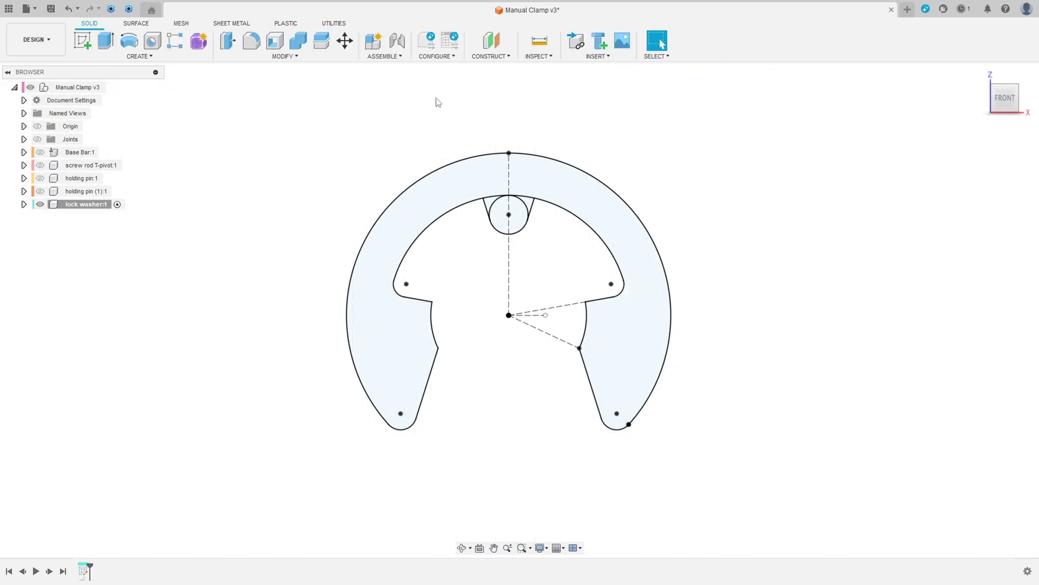
- Extrude the washer ring, the circle and the two slivers beside it 0.75 mm to one side as a new body
click(106, 39)
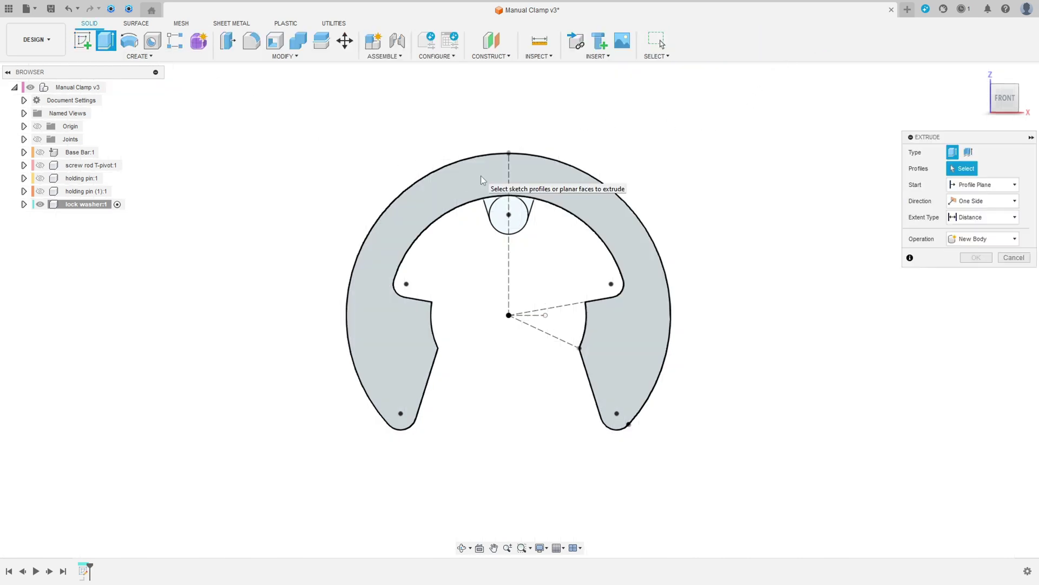
click(494, 181)
scroll(498, 215, up, 2)
click(498, 215)
click(482, 206)
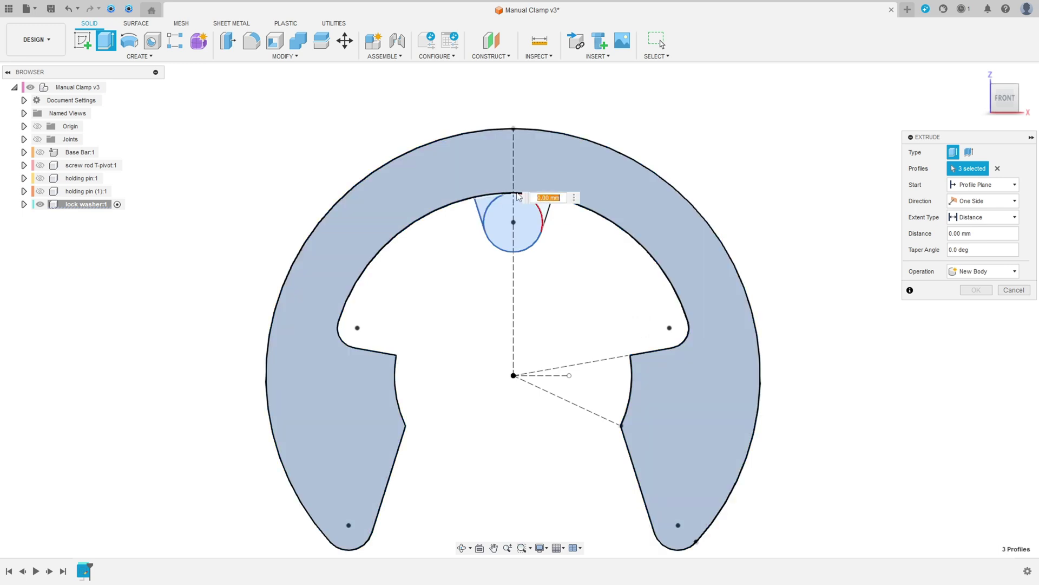
click(546, 217)
scroll(544, 222, down, 3)
shift+middle_drag(586, 229, 536, 246)
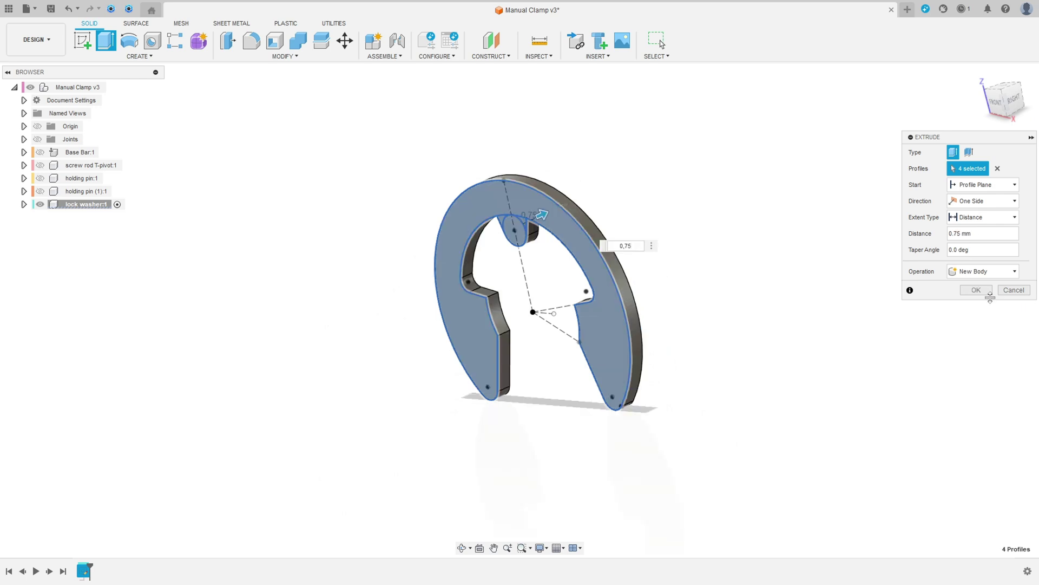
click(977, 291)
- Copy the lock washer component and paste it as a new independent component into the Manual Clamp assembly, without moving it
shift+middle_drag(705, 258, 196, 295)
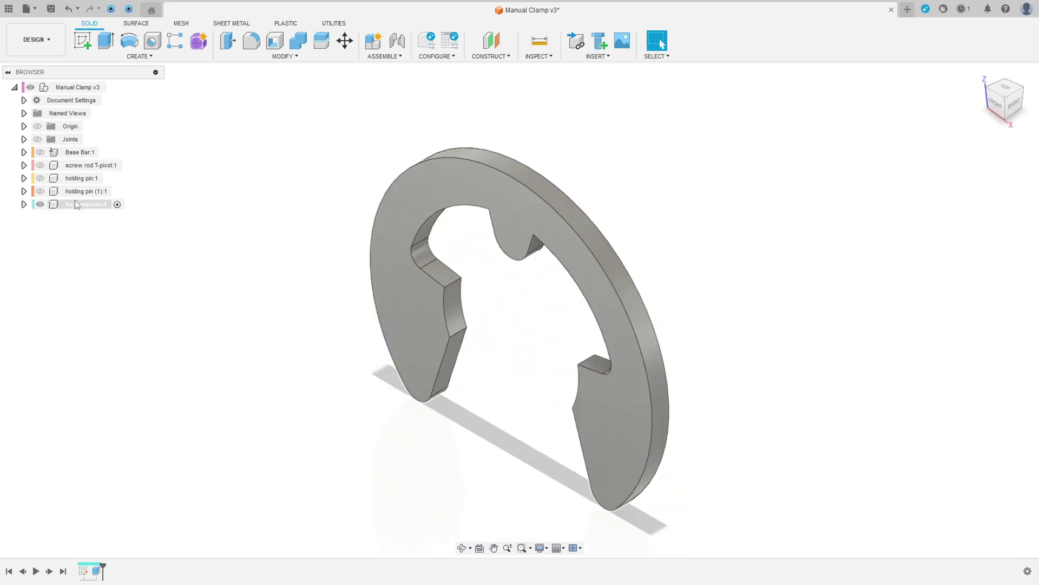
right_click(74, 205)
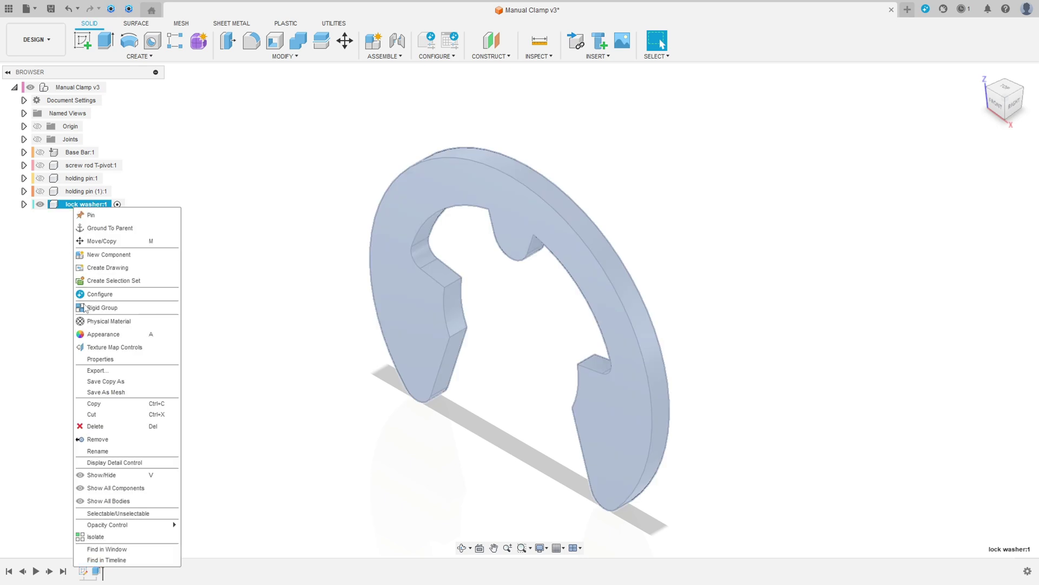
click(94, 403)
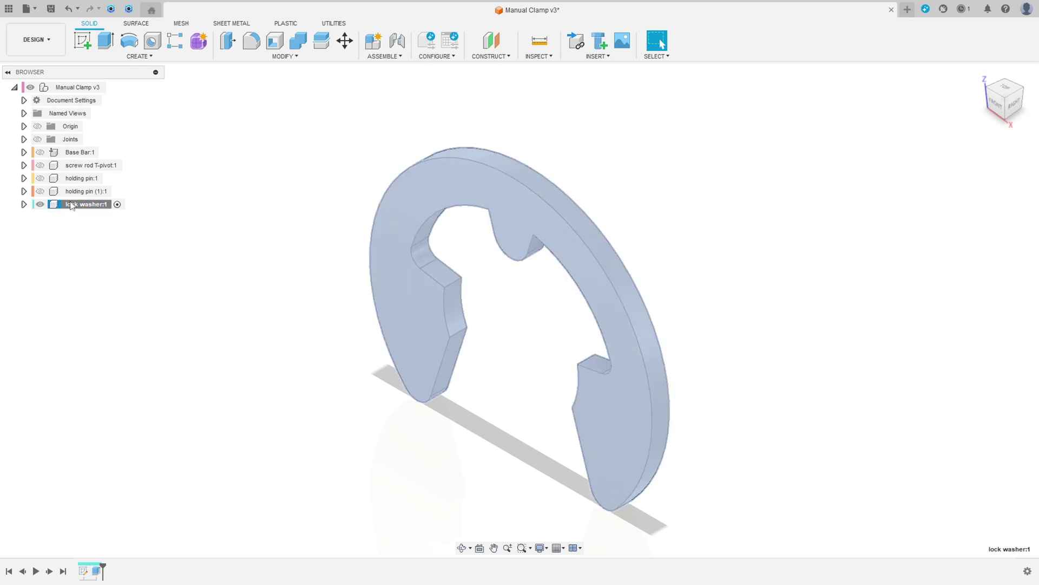
right_click(74, 87)
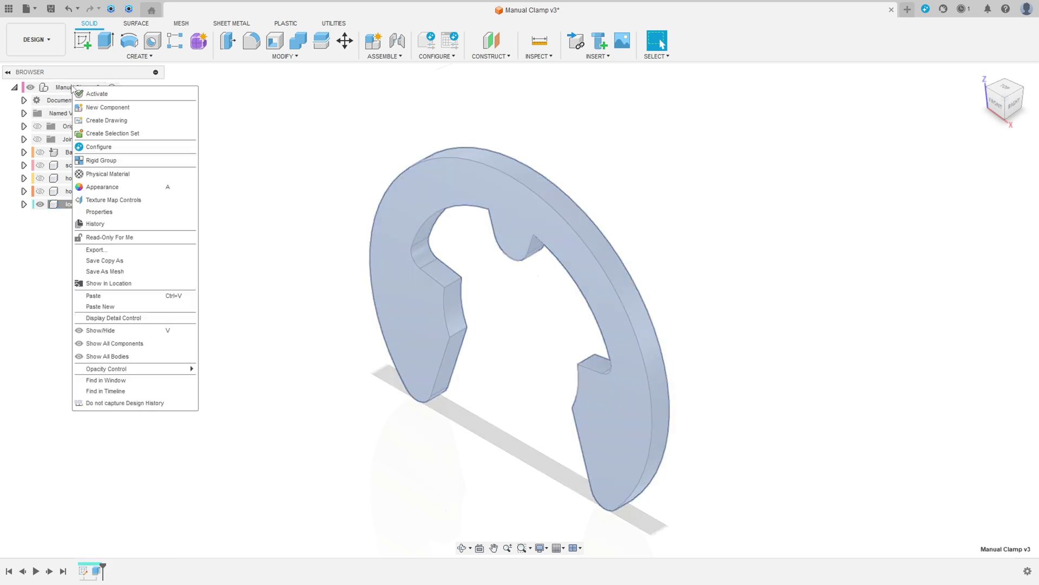
click(95, 295)
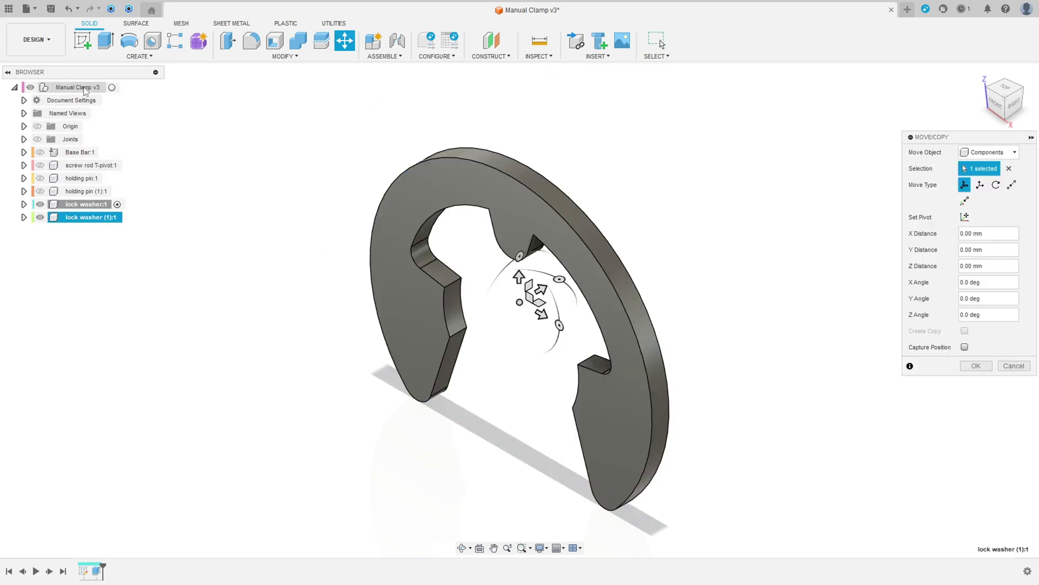
key(Return)
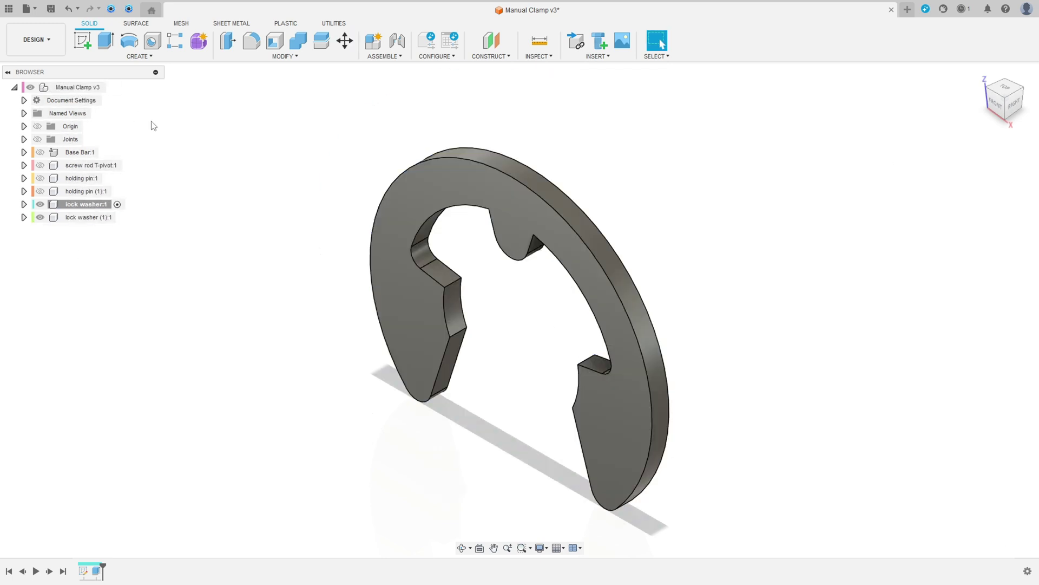
- Paste a second independent copy of the lock washer into the top-level assembly, moved -19 mm along Y
right_click(81, 88)
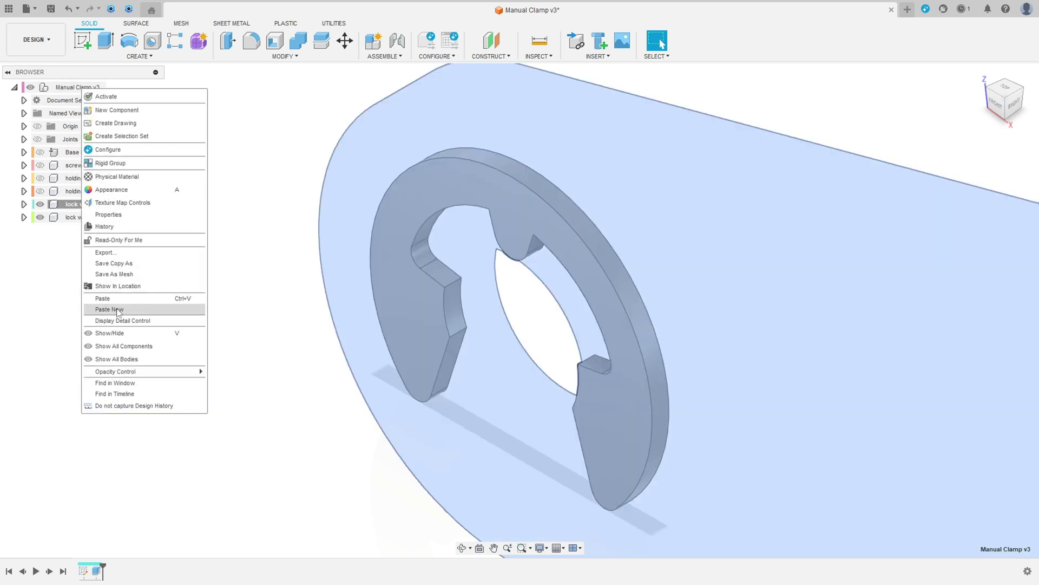
click(118, 311)
drag(493, 313, 47, 424)
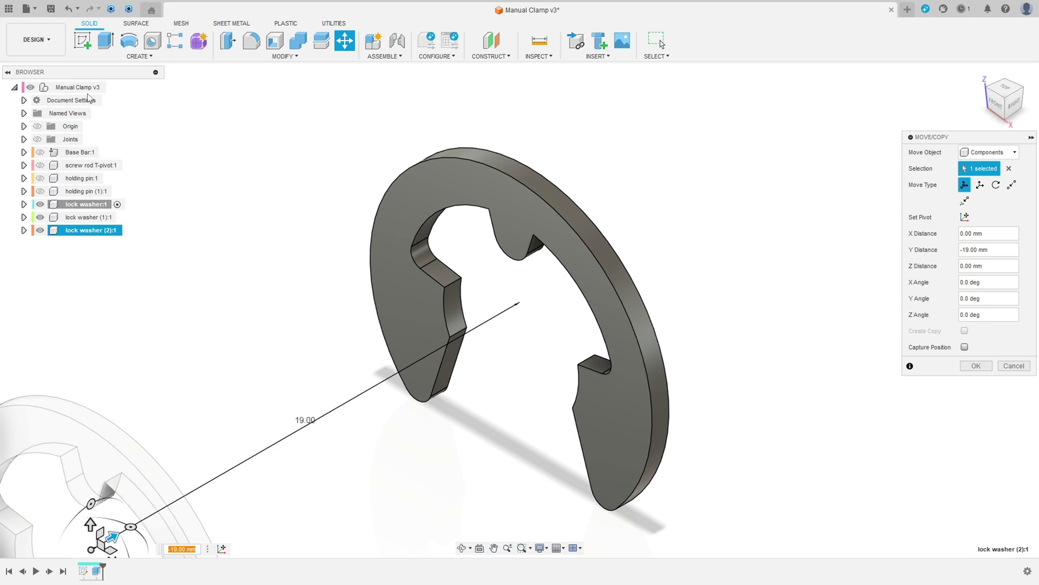
key(Return)
- Paste a third independent copy of the lock washer into the top-level assembly, moved -14 mm along Y
right_click(90, 89)
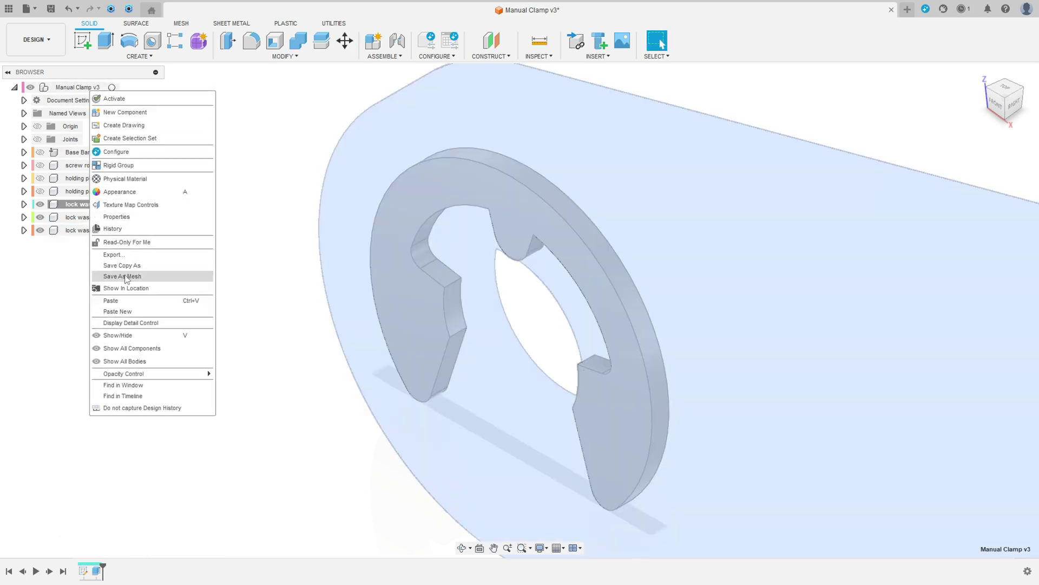
click(137, 314)
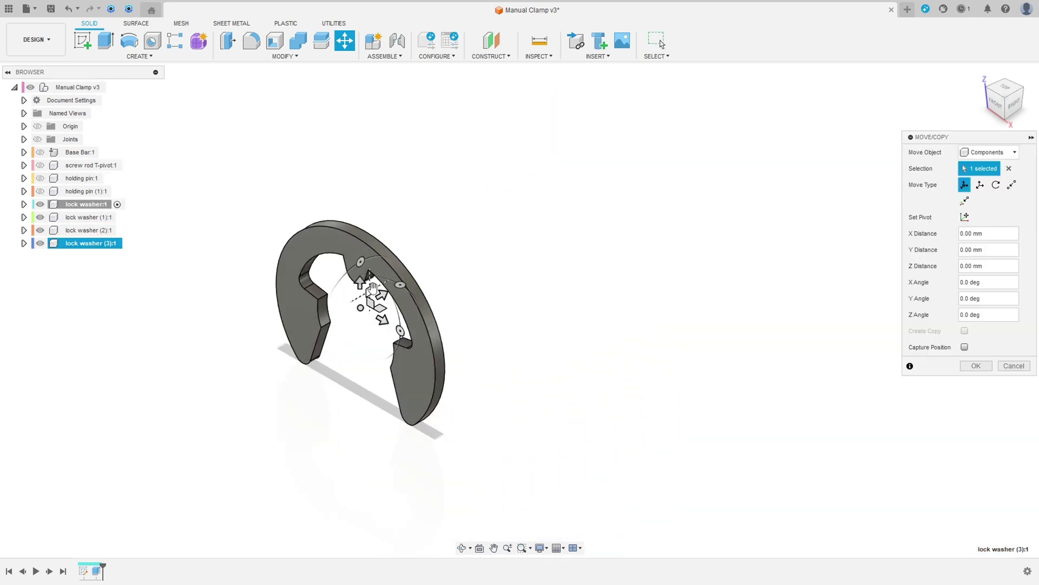
drag(373, 286, 207, 271)
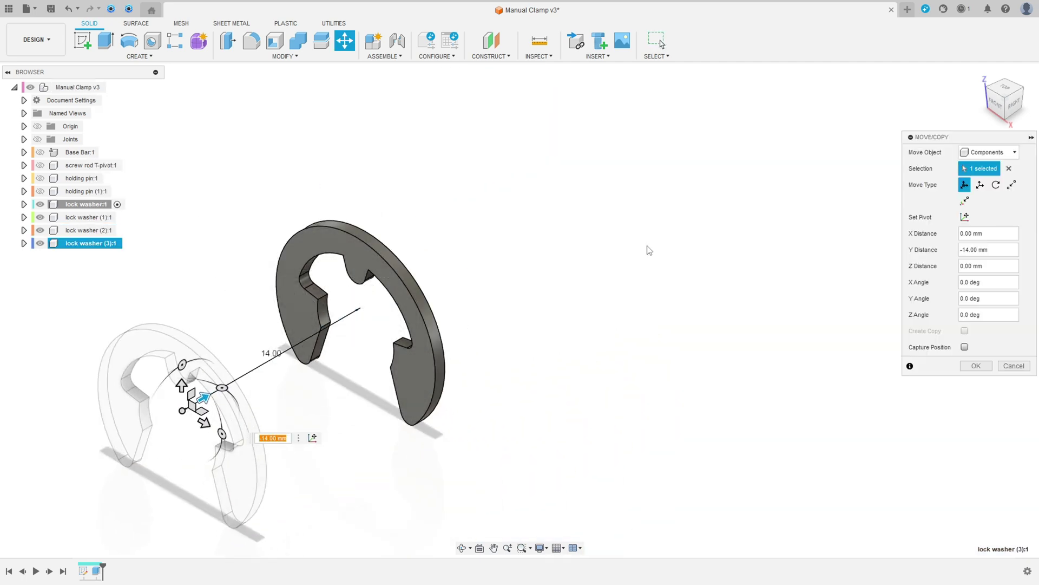
key(Return)
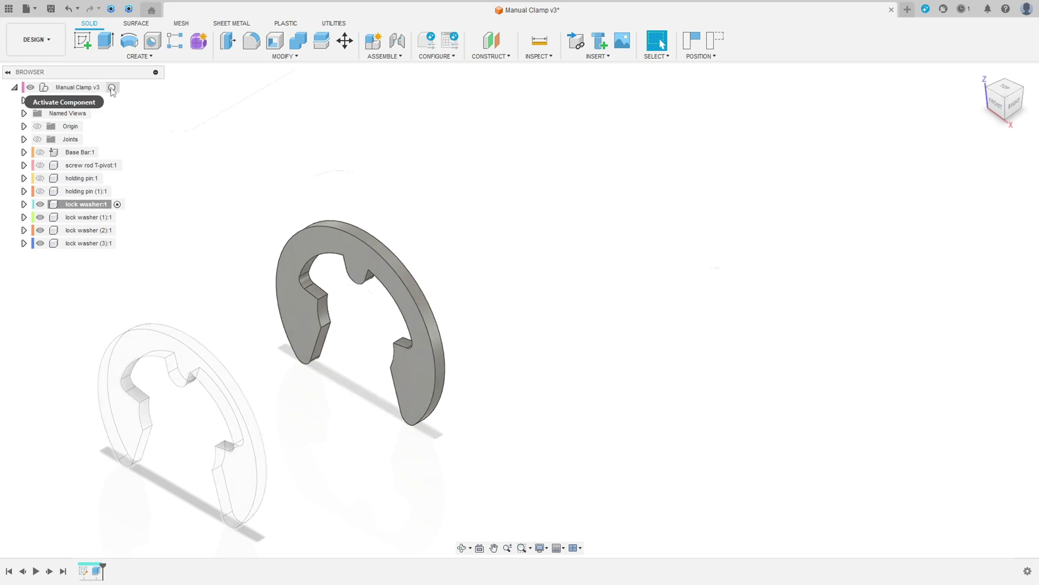
- Activate the top-level Manual Clamp component and spread the overlapping lock washers apart so all four stand separately
click(116, 88)
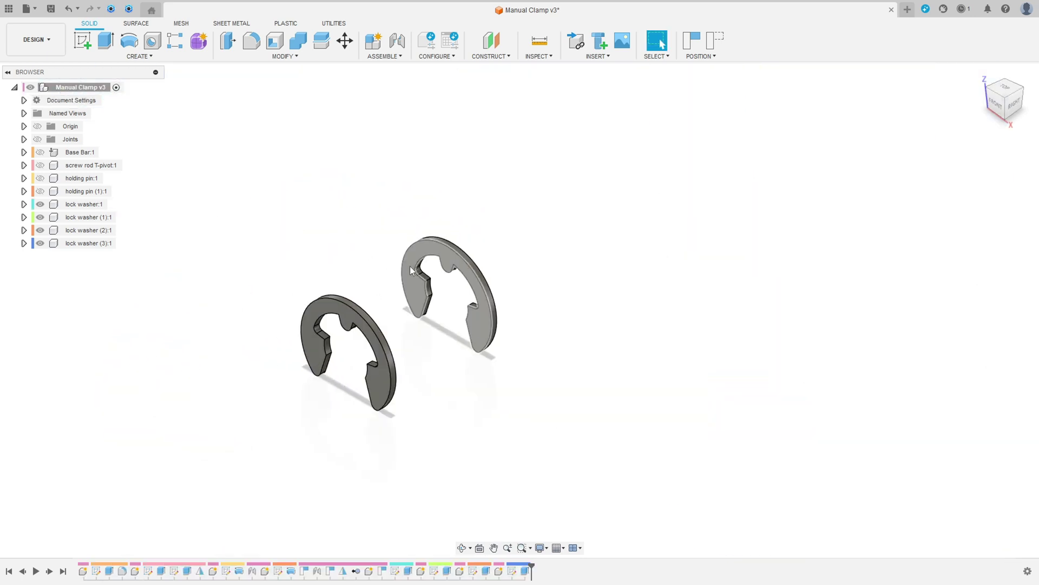
drag(417, 256, 151, 240)
drag(405, 262, 151, 408)
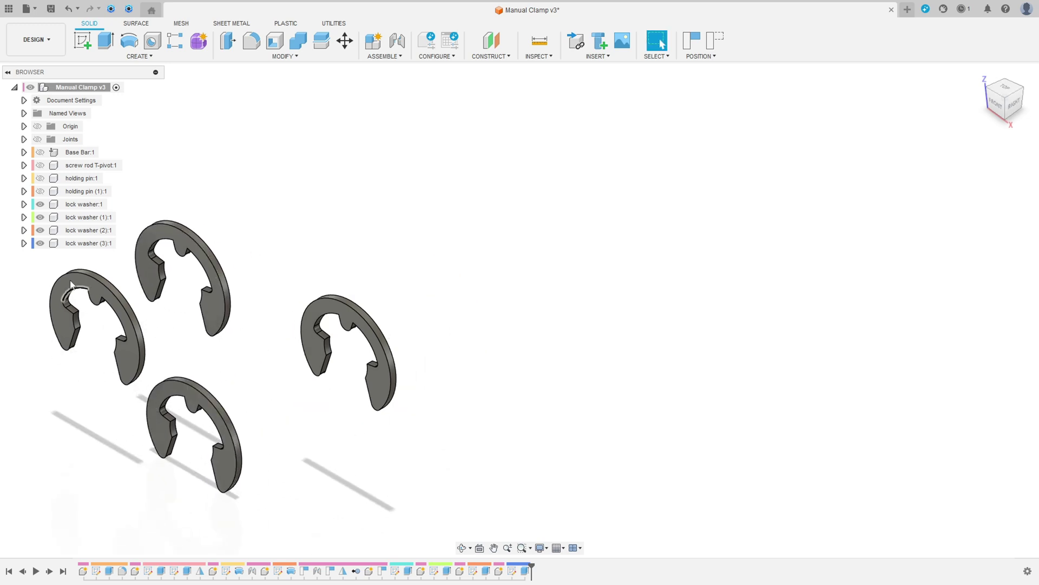
- Show both holding pins, the screw rod T-pivot and the Base Bar
click(40, 192)
click(40, 178)
click(40, 165)
click(40, 152)
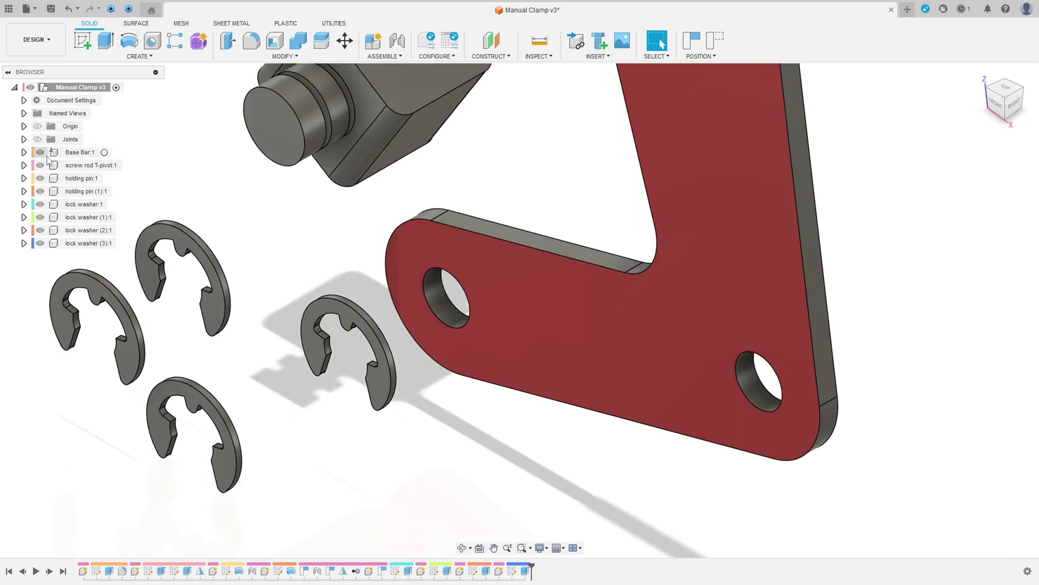
- Start a joint from the outer circular edge of lock washer (3) to the circular edge around the pin on the screw rod T-pivot's side face
scroll(227, 201, down, 3)
shift+middle_drag(243, 183, 483, 273)
scroll(508, 288, down, 3)
scroll(465, 263, up, 2)
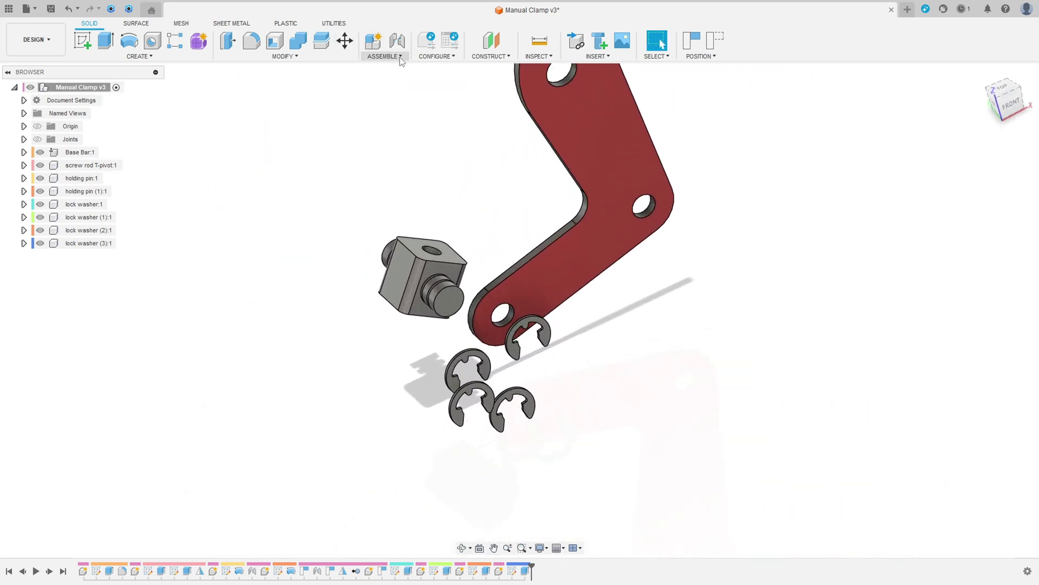
click(401, 56)
click(393, 76)
scroll(517, 335, up, 3)
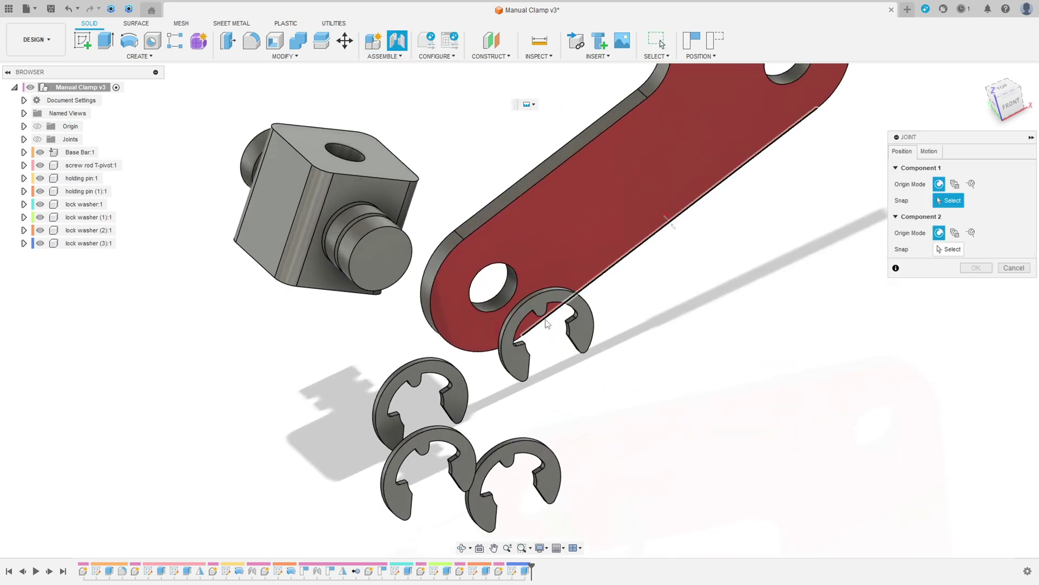
scroll(541, 299, up, 1)
scroll(540, 297, up, 2)
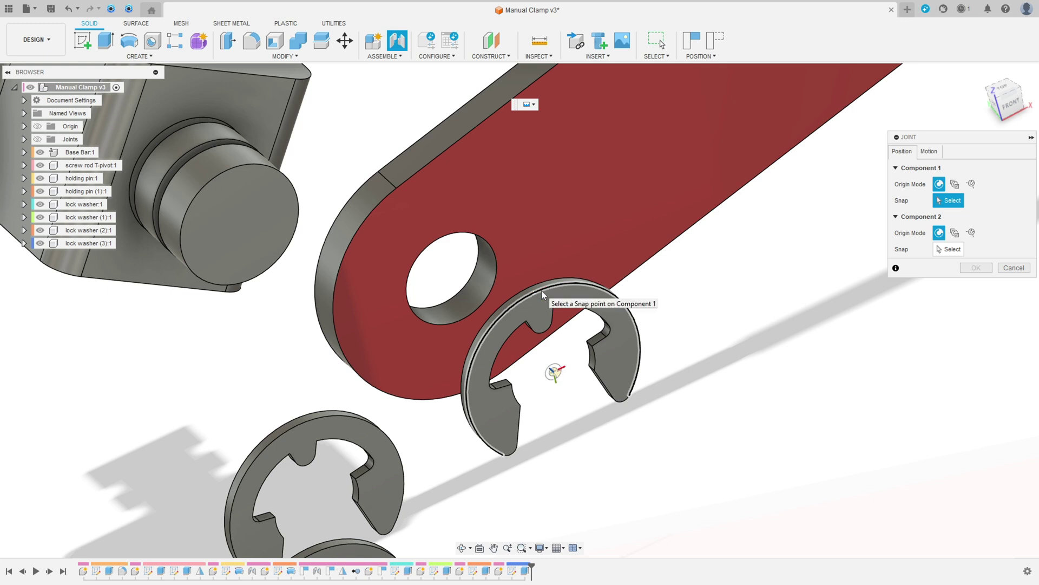
click(542, 291)
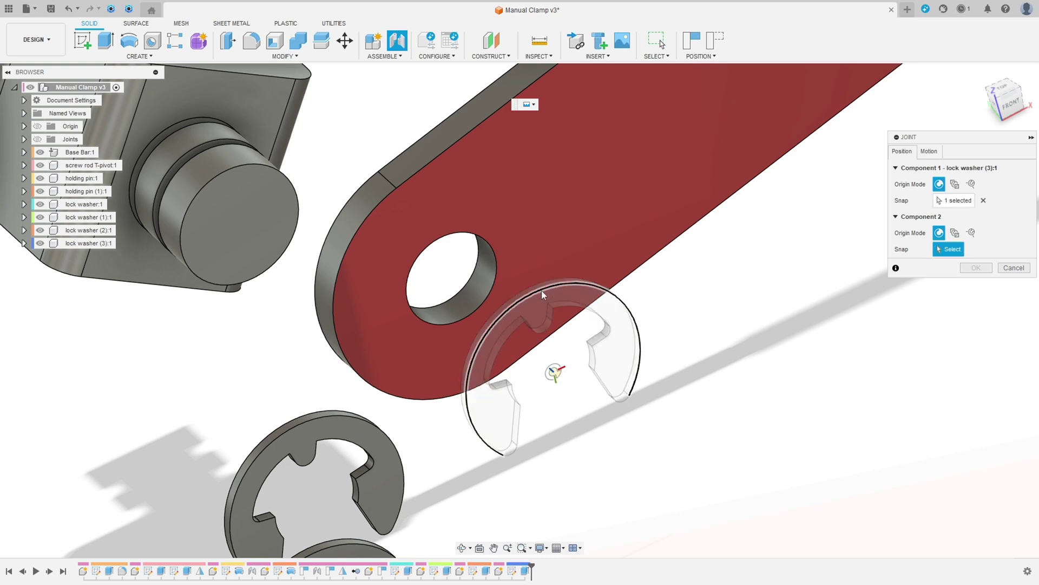
click(233, 246)
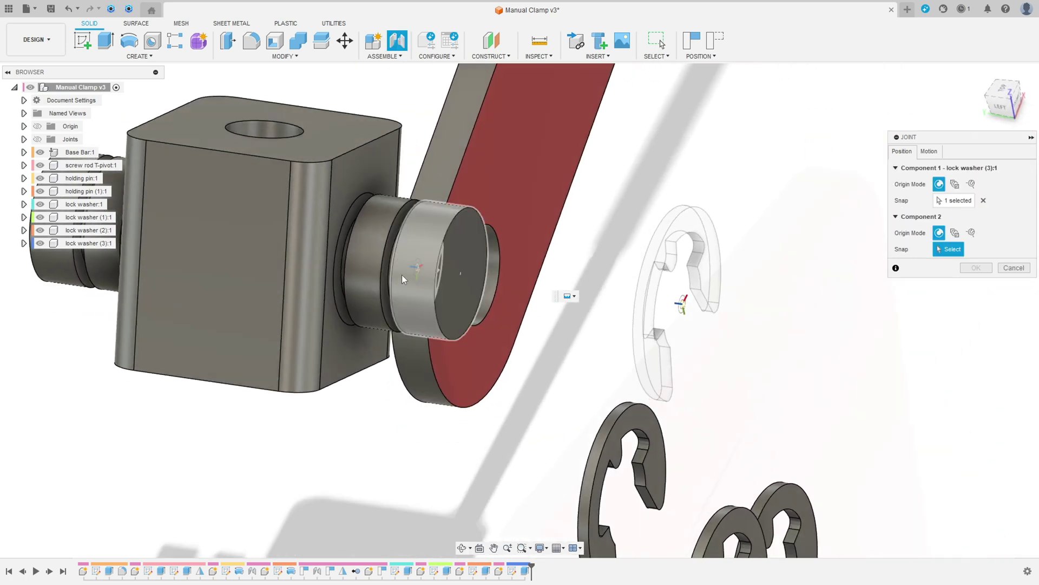
click(354, 210)
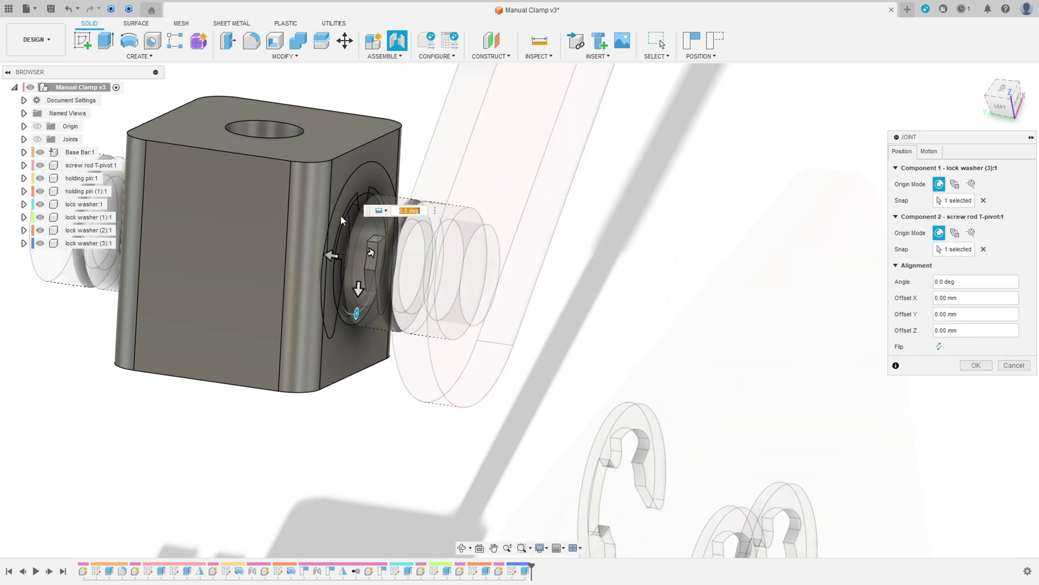
- Flip lock washer (3) in the joint, rotate it to 190° and accept the joint
click(939, 346)
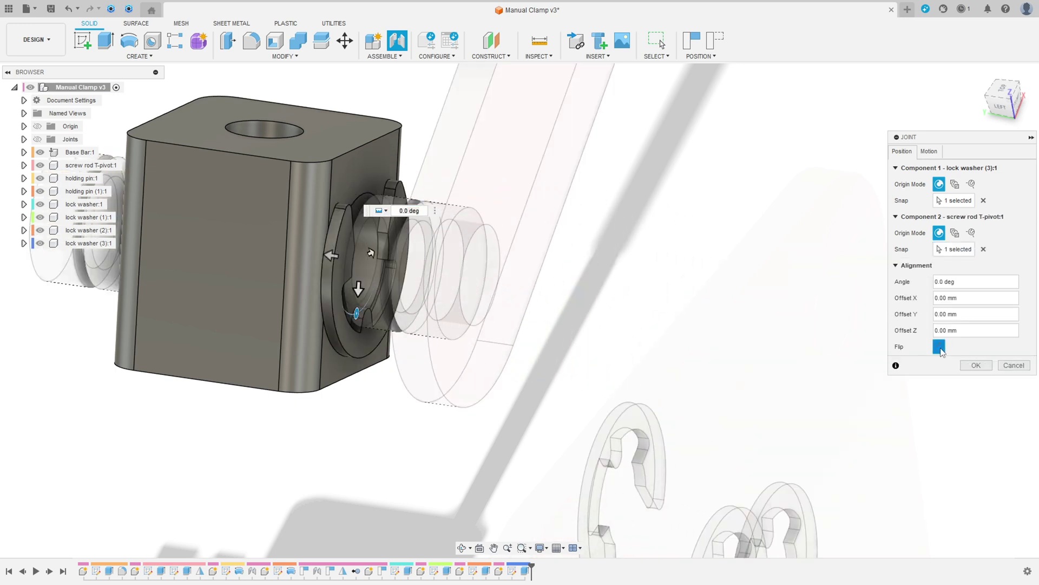
shift+middle_drag(541, 289, 705, 349)
drag(407, 277, 452, 187)
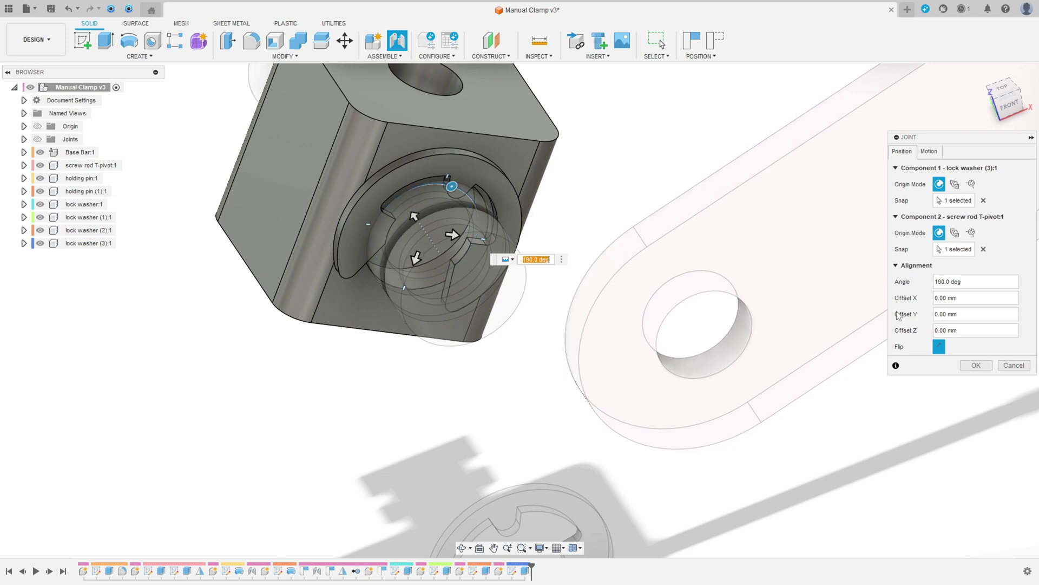
click(975, 366)
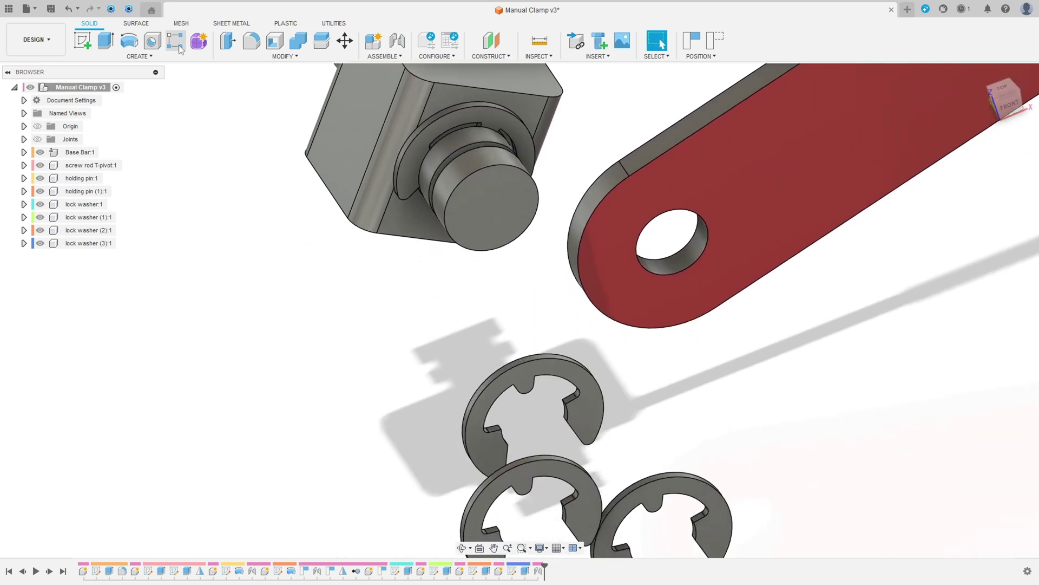
- Join lock washer (2) by its outer circular edge to the circular groove edge of holding pin (1), flipped and rotated to 205°
click(397, 41)
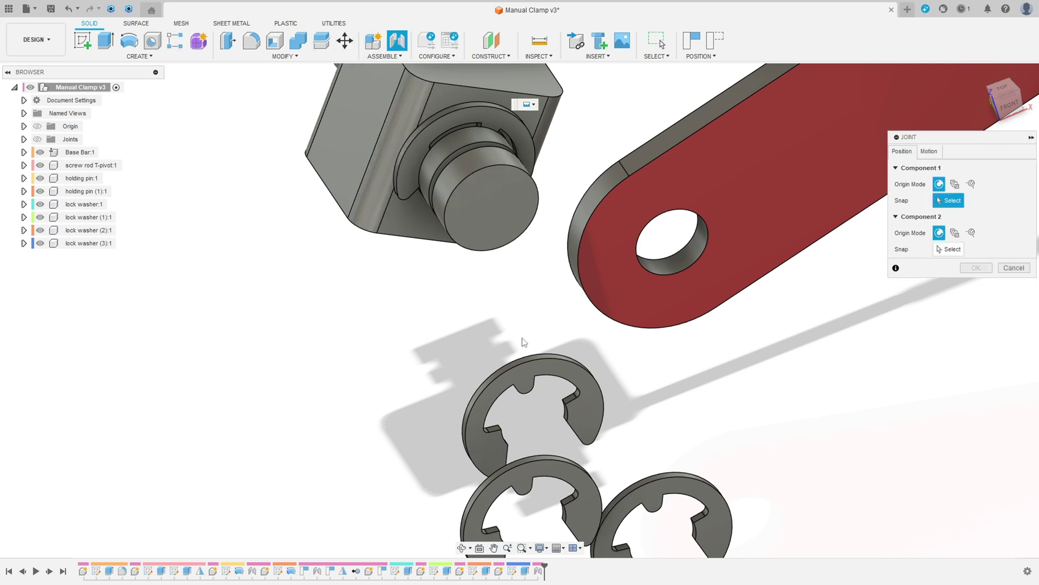
click(528, 363)
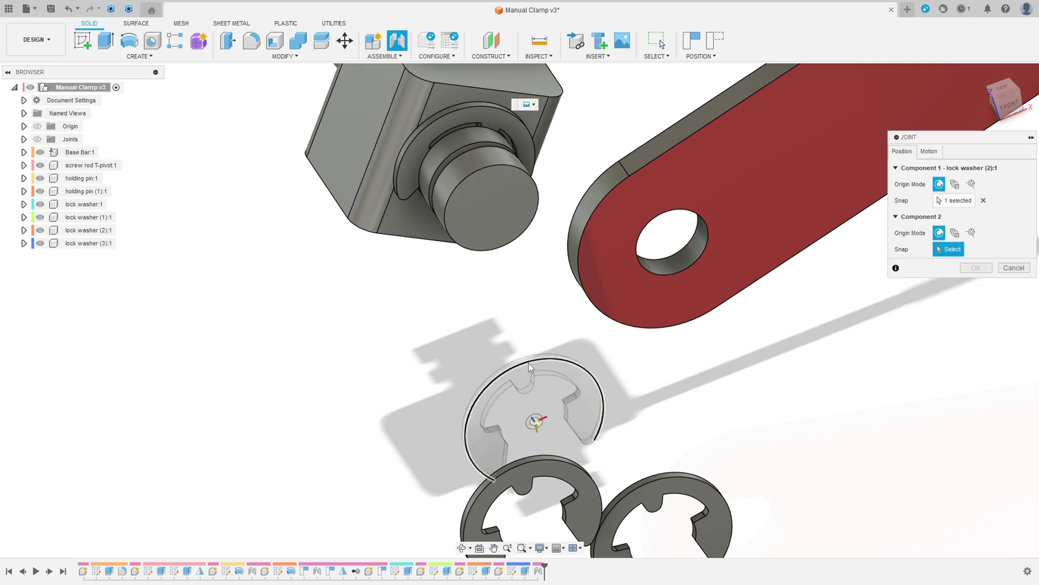
click(486, 142)
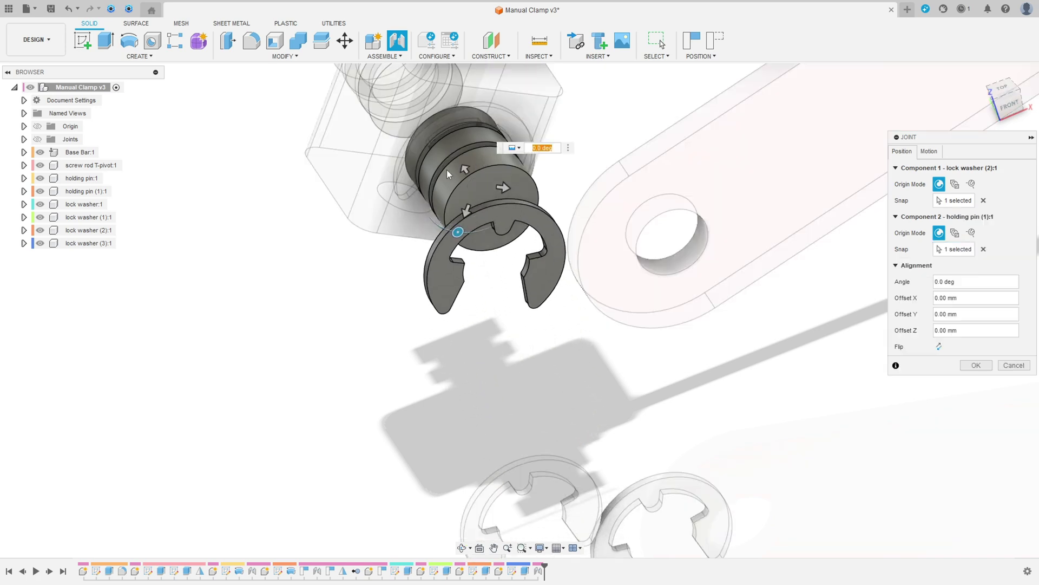
click(939, 346)
drag(454, 222, 482, 123)
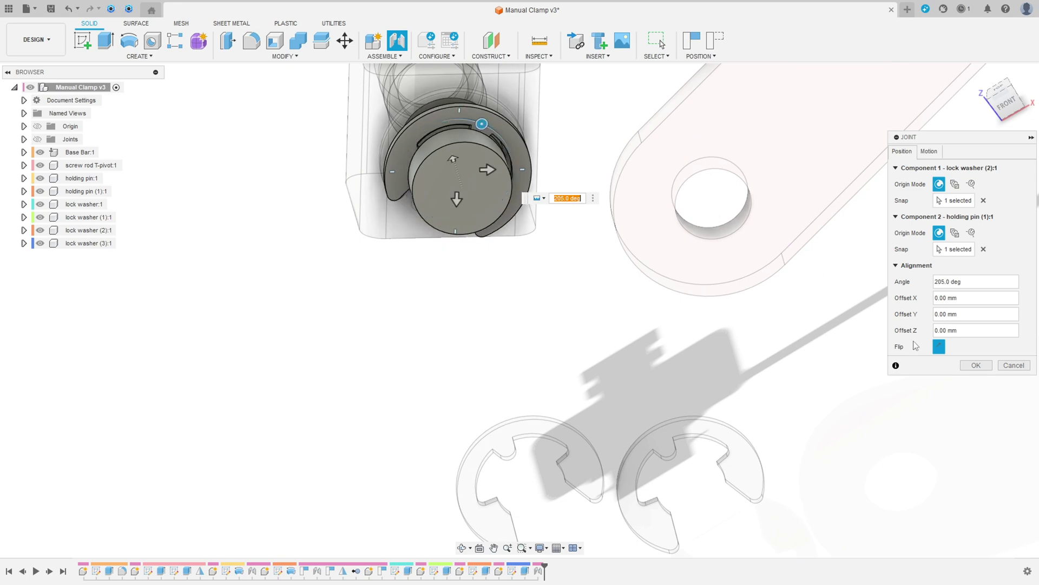
click(975, 366)
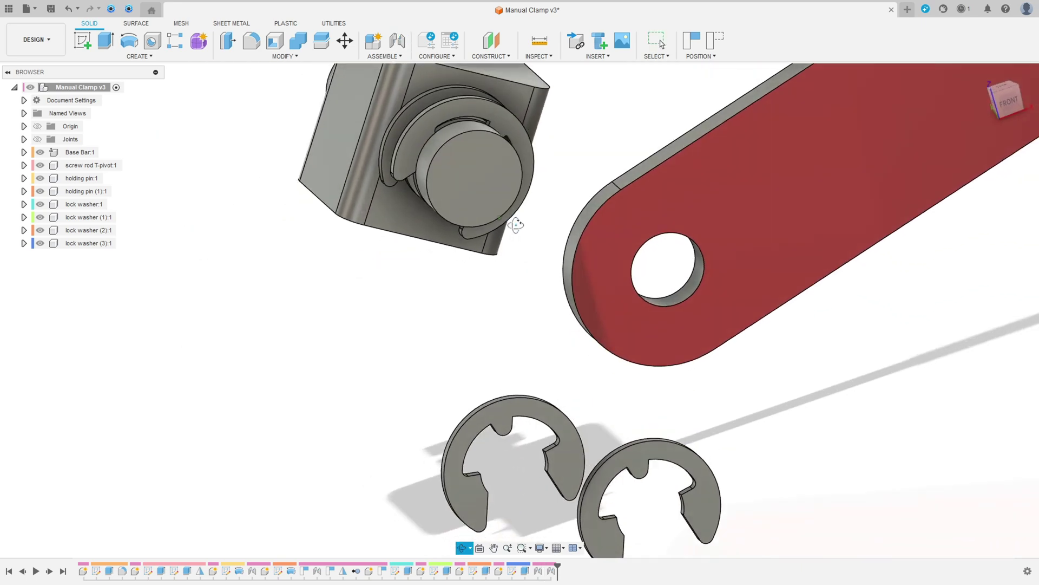